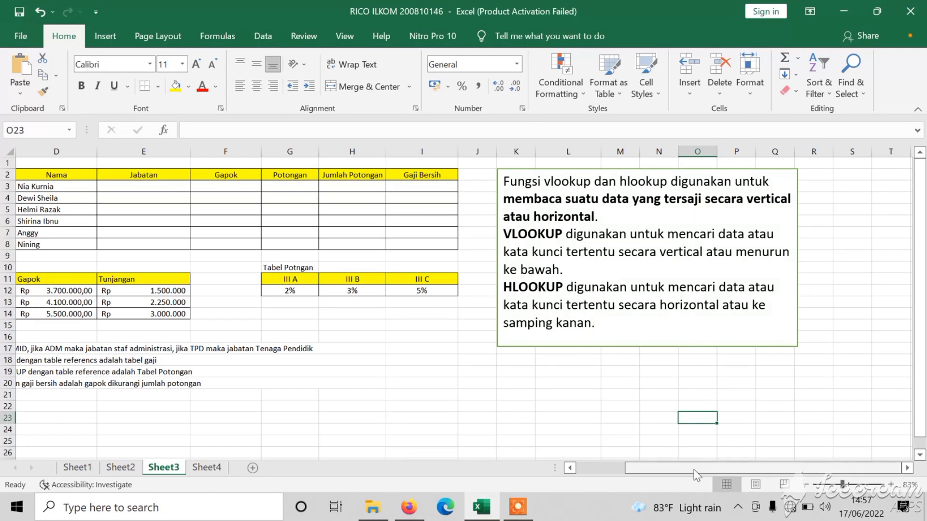
Step: Begin the Jabatan formula in E3 with an IF test that extracts three characters from the employee code: =IF(MID(B3;5;3)
drag(703, 470, 634, 465)
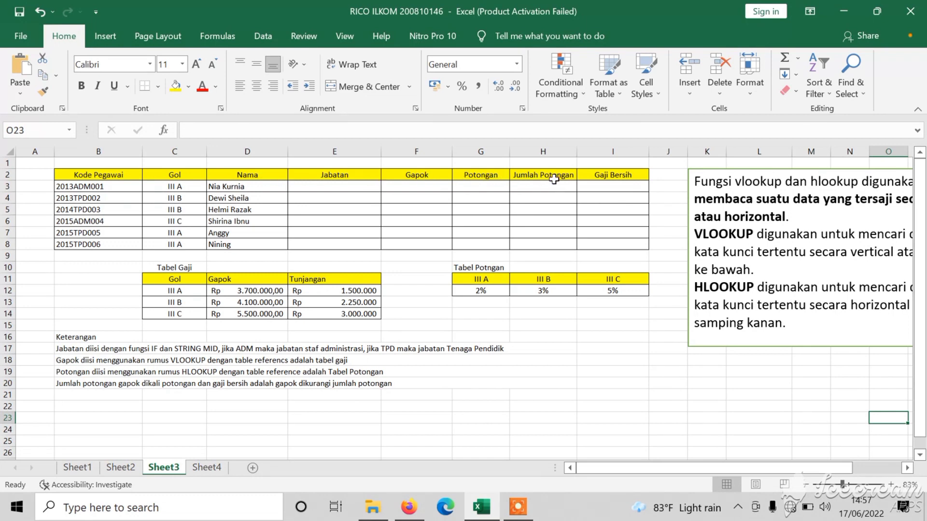
click(323, 186)
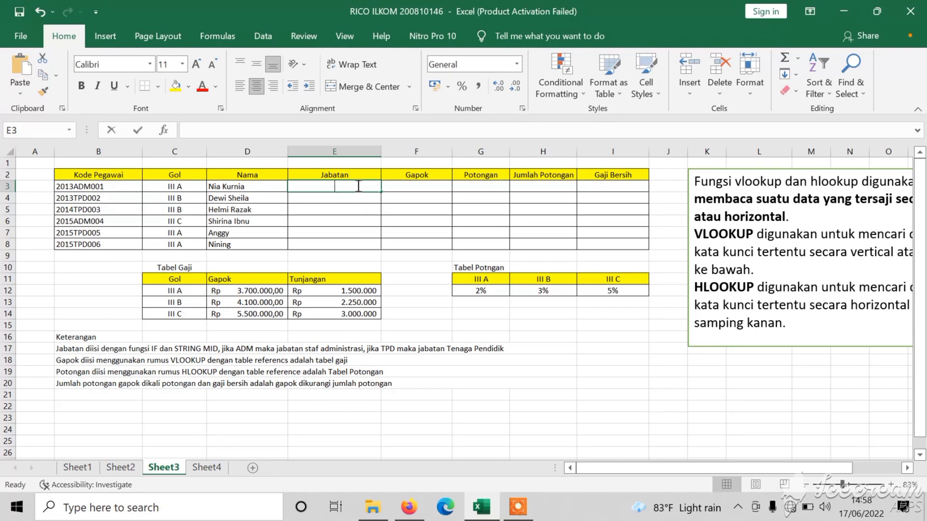
text(=IF)
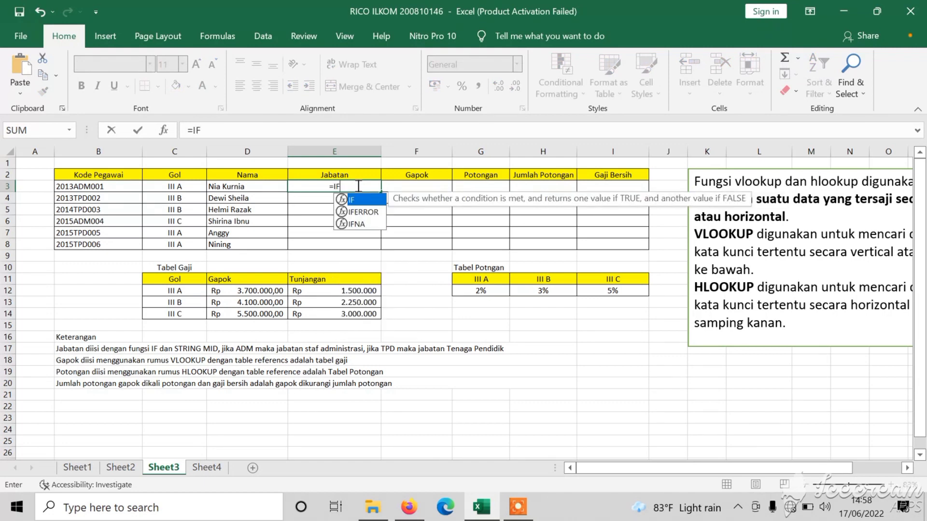
text((MID)
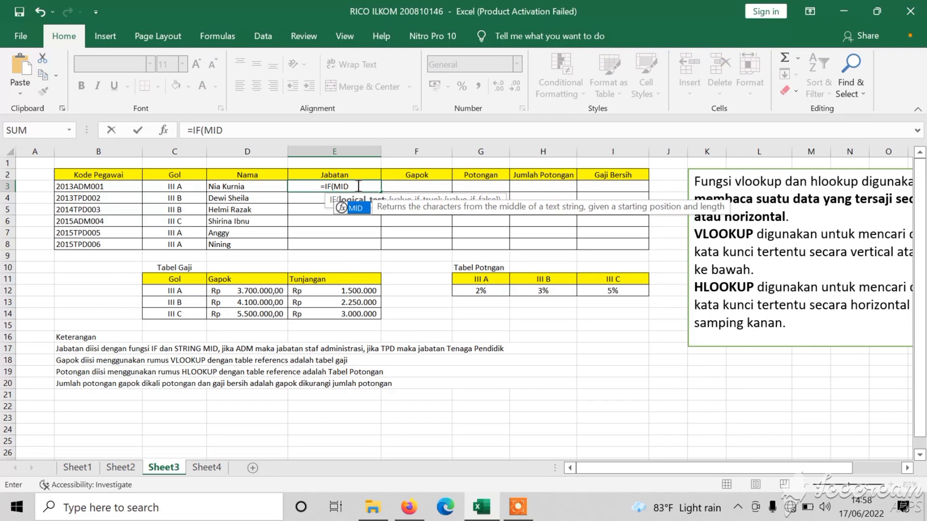
text(()
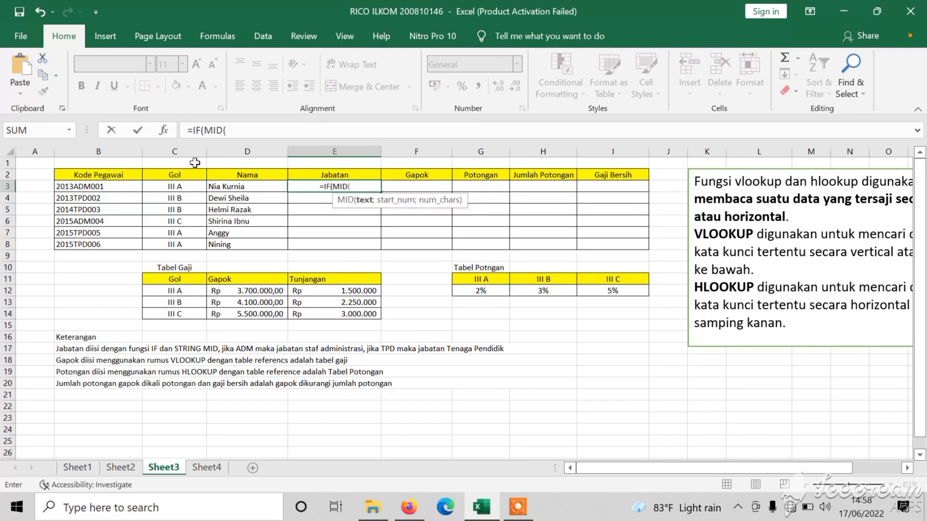
click(101, 185)
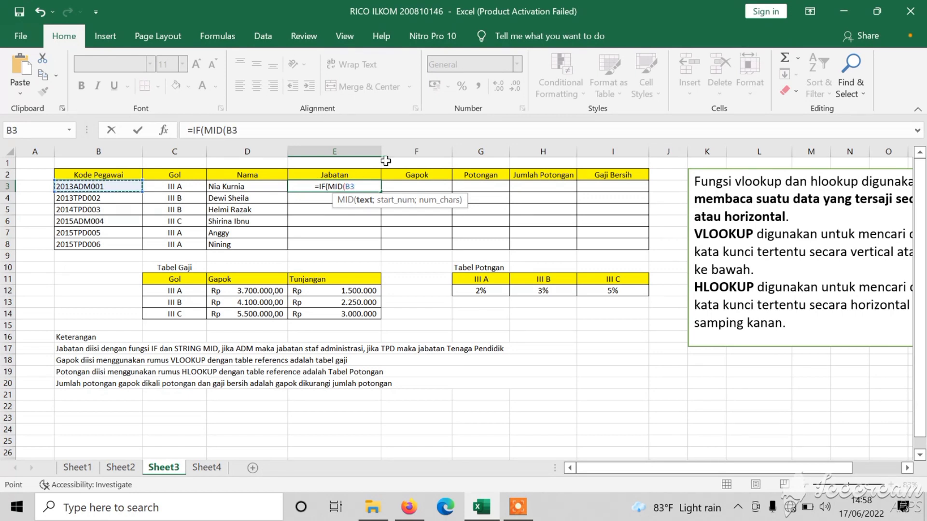
text(;)
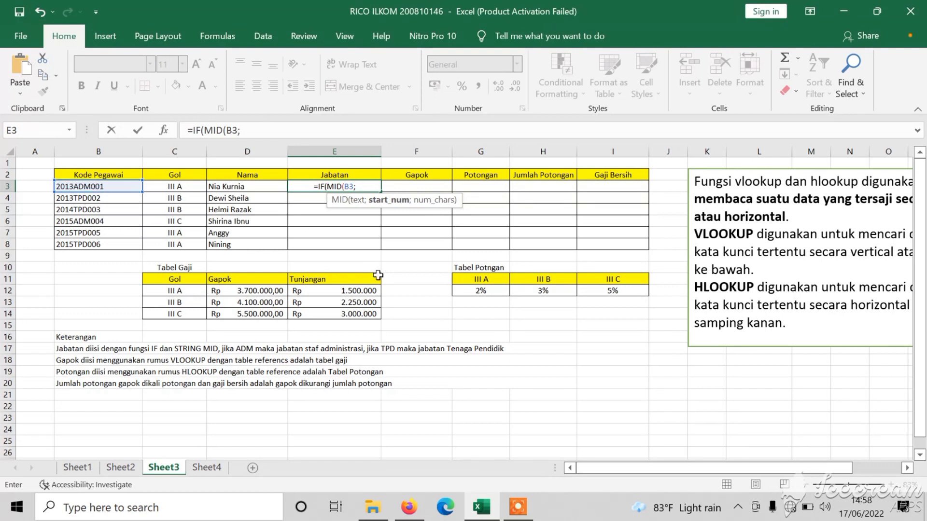
text(5)
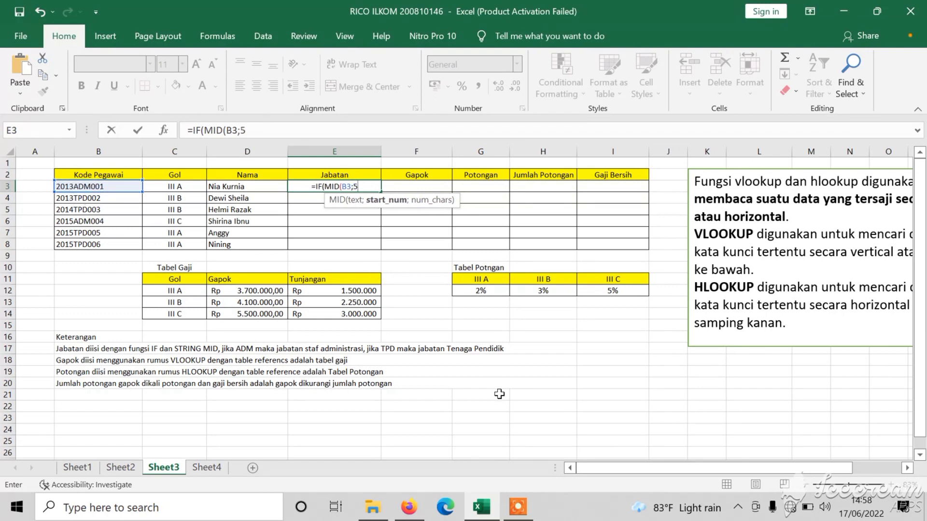
text(;)
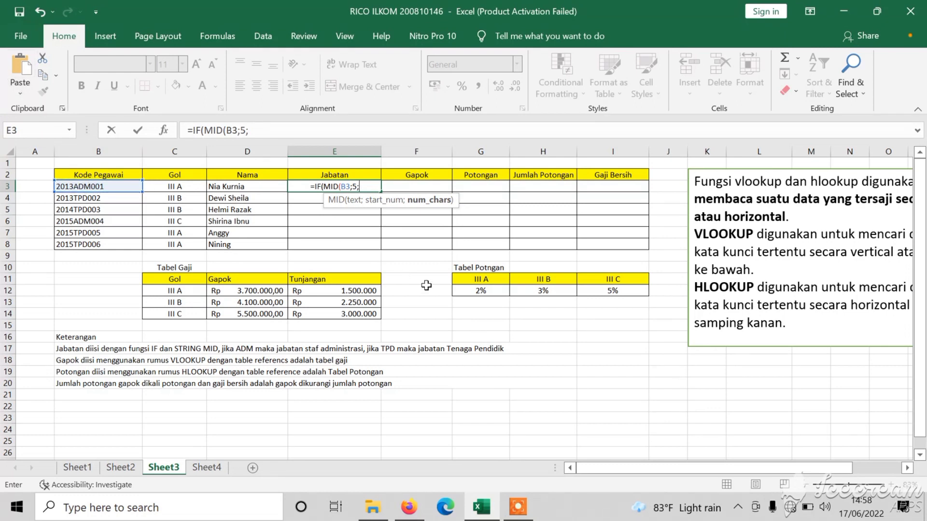
text(3)
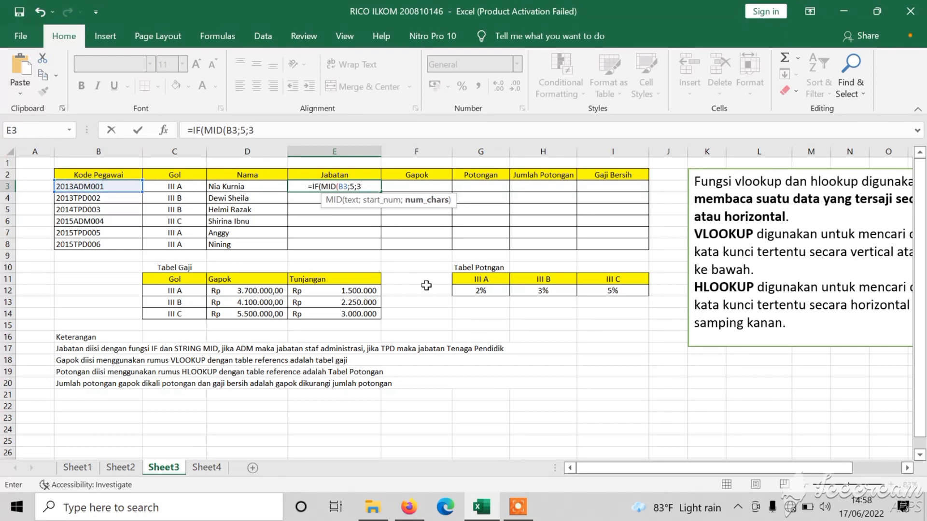
text())
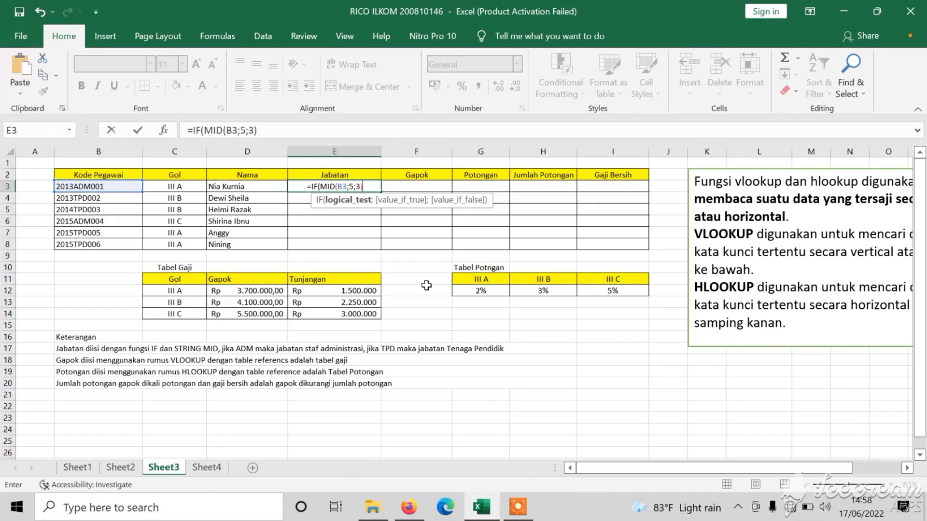
Step: Complete the IF condition in E3 by comparing the extracted code with "ADM", followed by the argument separator
text(=)
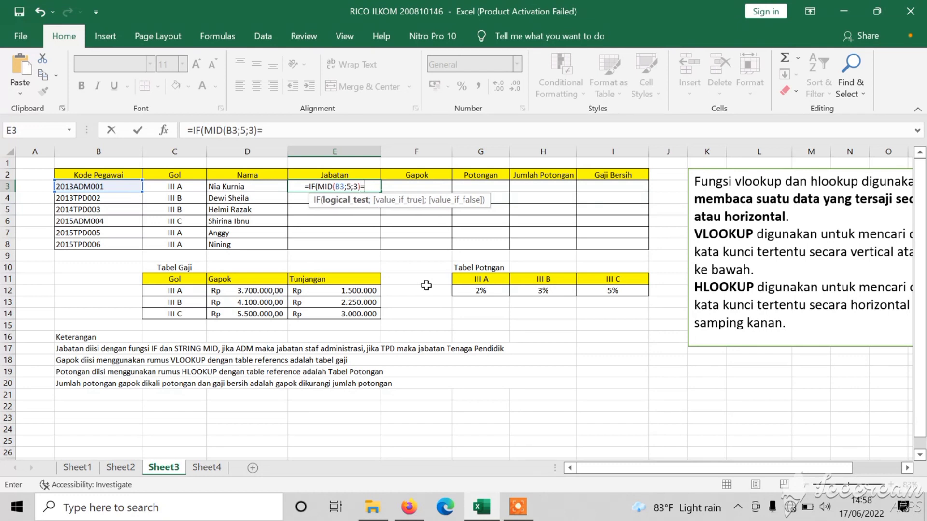
text(")
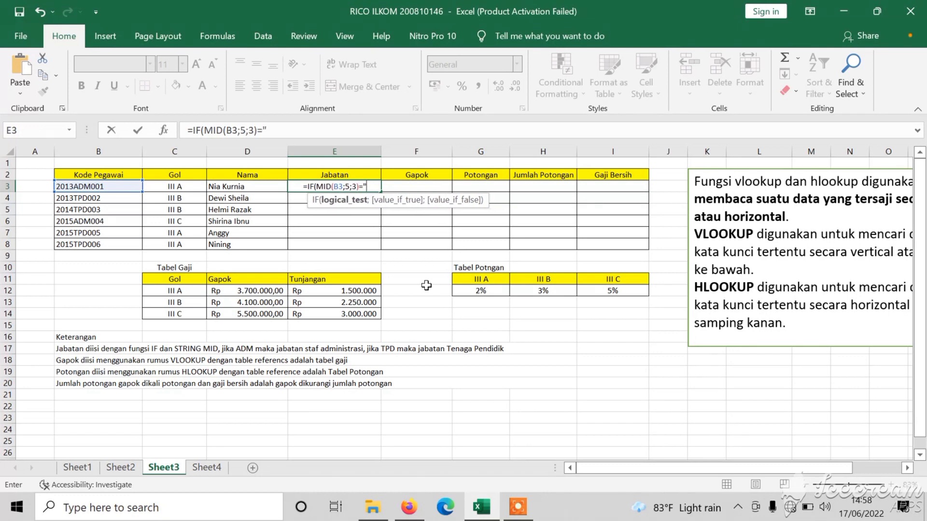
text(A)
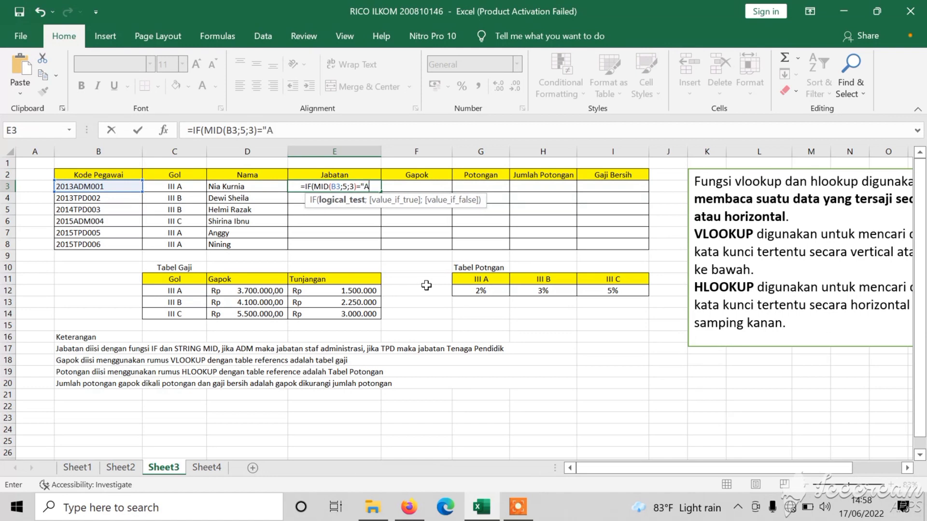
text(DM)
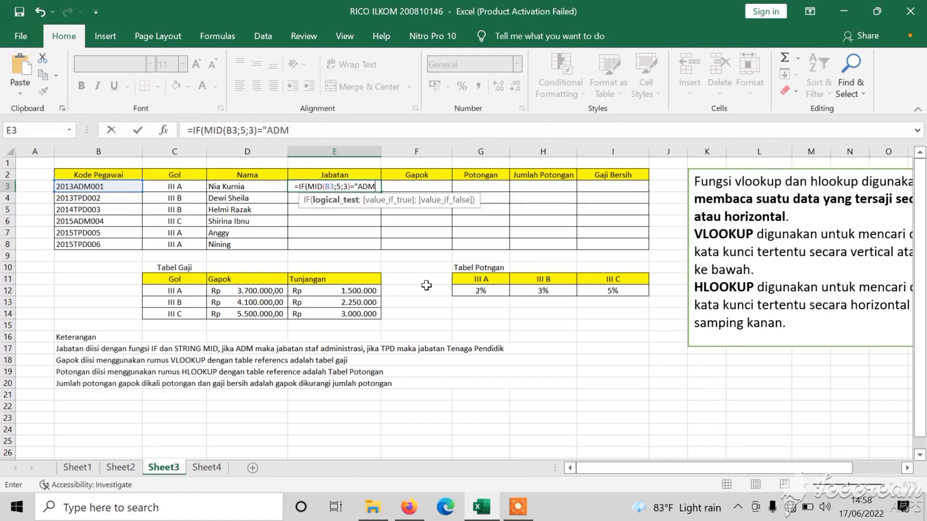
text(")
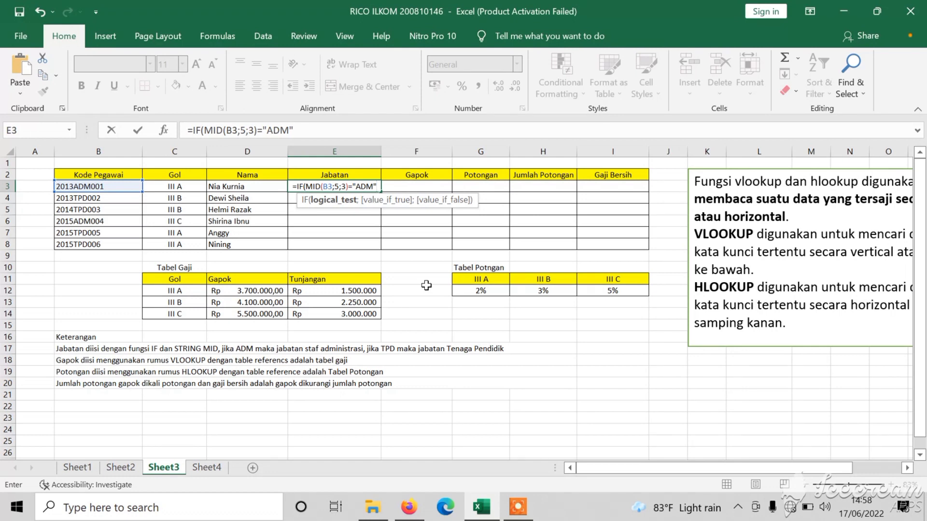
text(;)
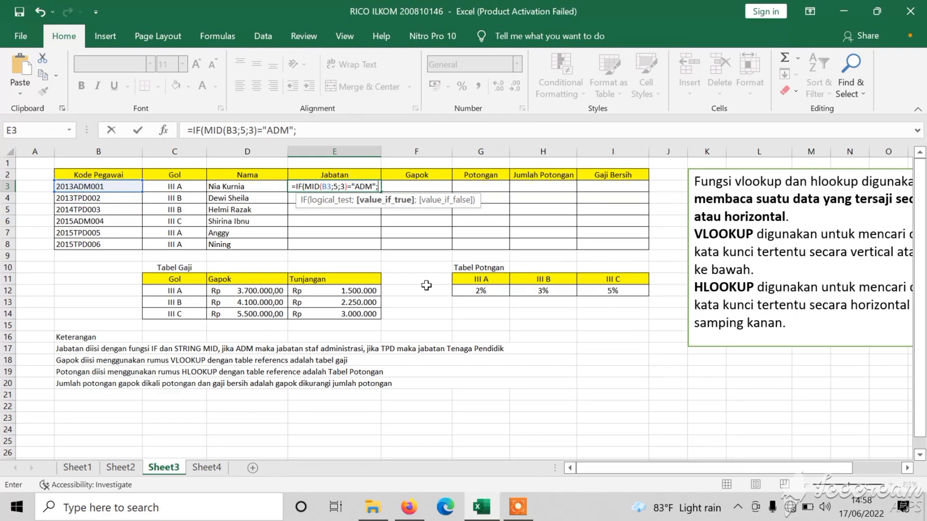
Step: Enter "Staf Adminiistrasi" as the value if true in the E3 formula, followed by the argument separator
text(")
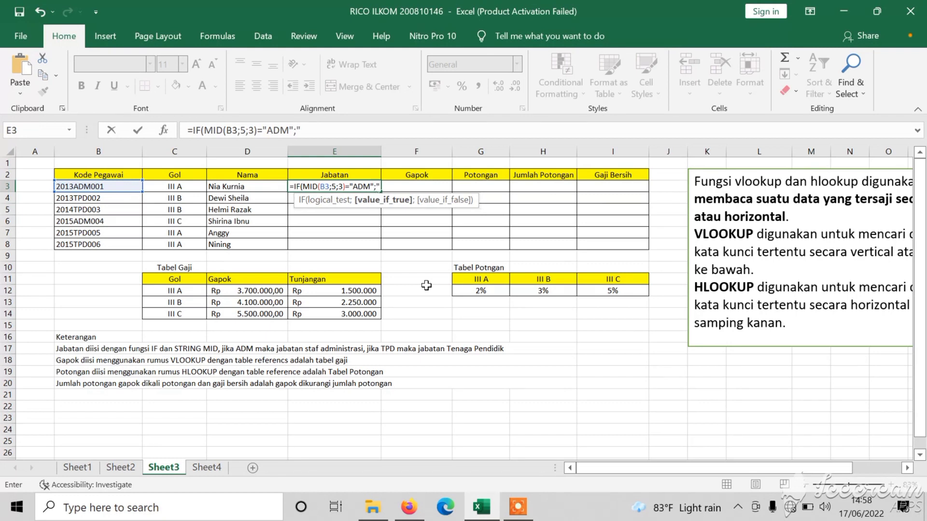
text(St)
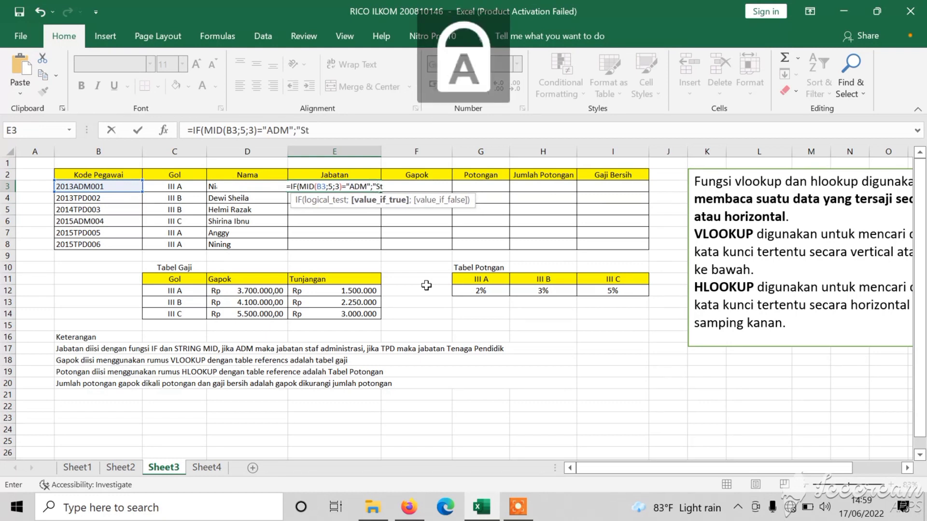
key(Caps_Lock)
text(af)
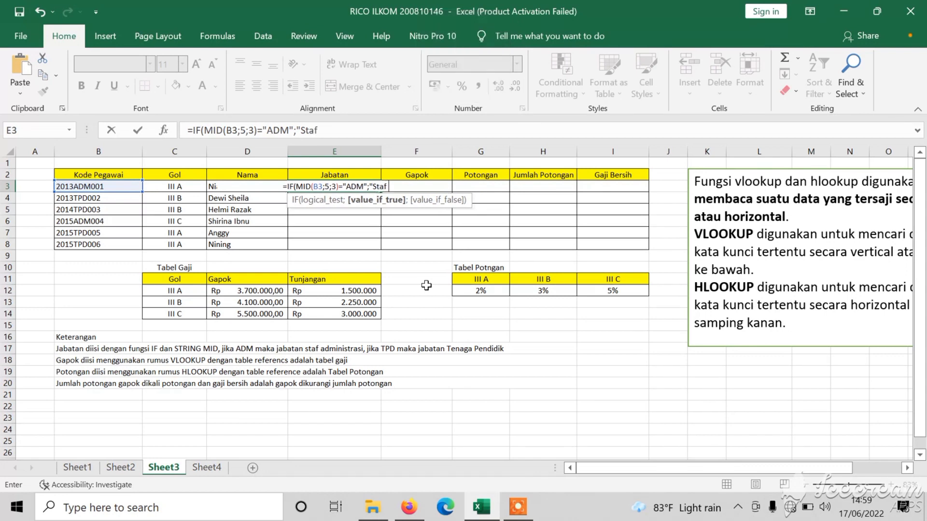
key(Caps_Lock)
text(A)
key(Caps_Lock)
text(d)
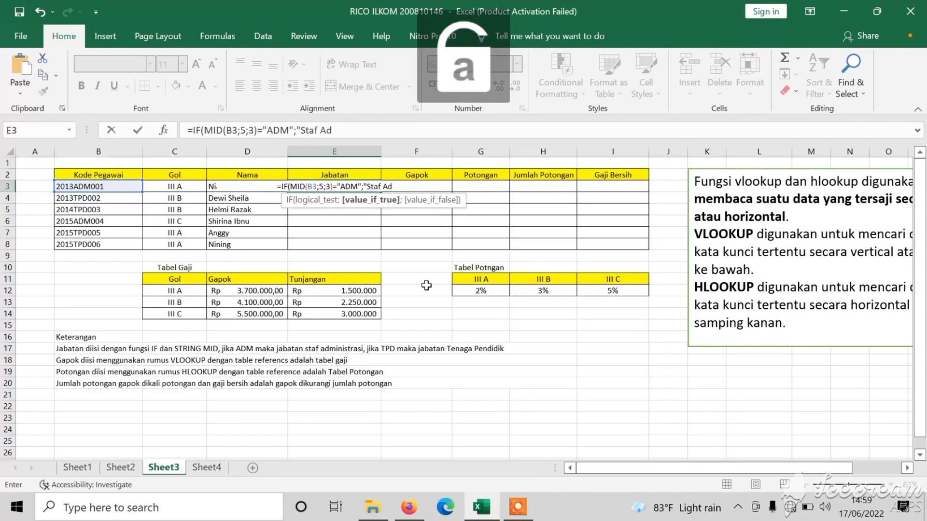
text(miniistrasi)
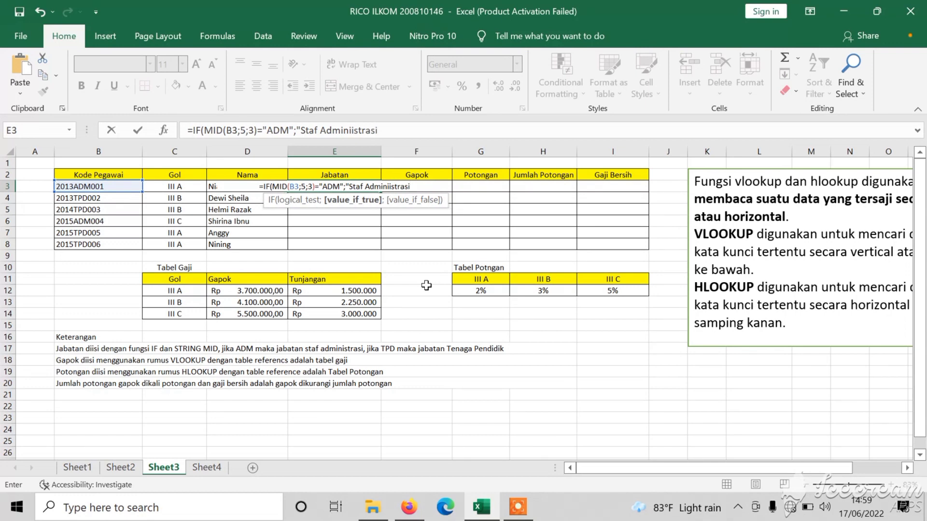
text(")
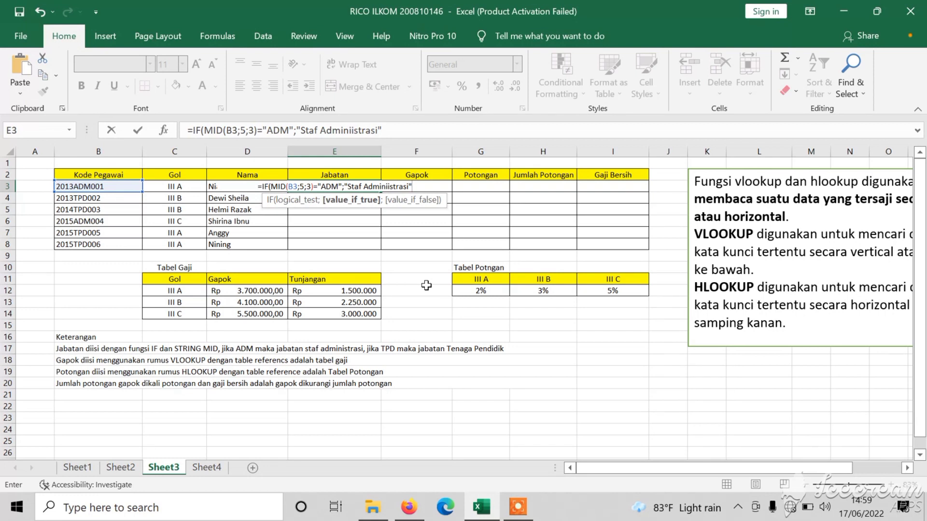
text(;)
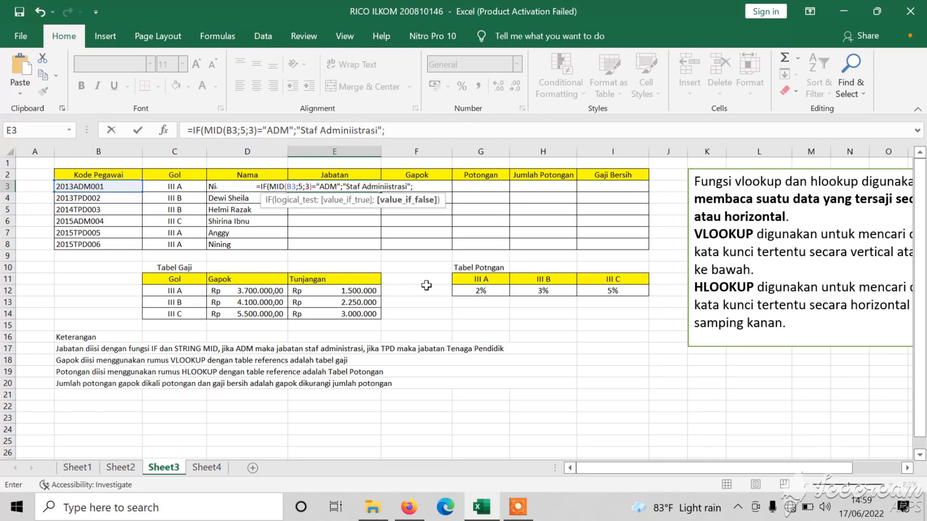
Step: Add a nested IF as the false value in E3 that extracts the same code characters: if(mid(B3;5;3)
text(if)
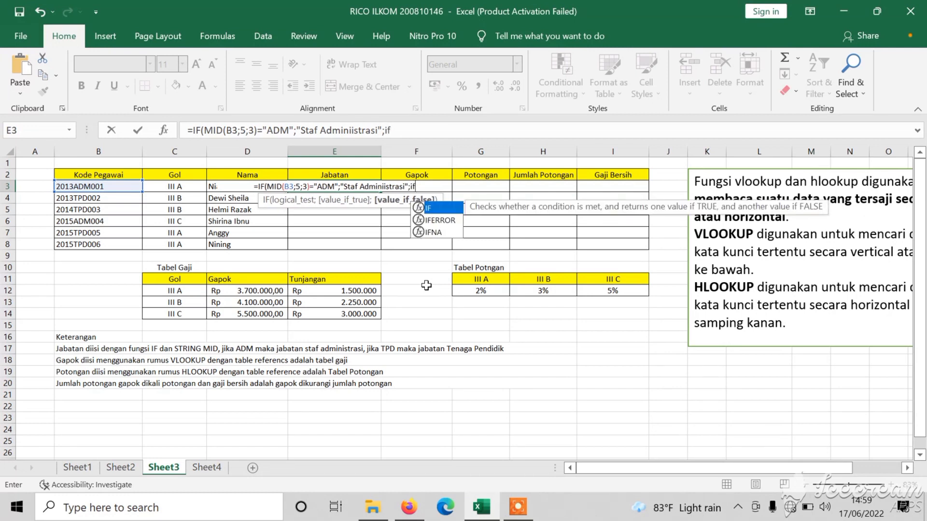
text((mid)
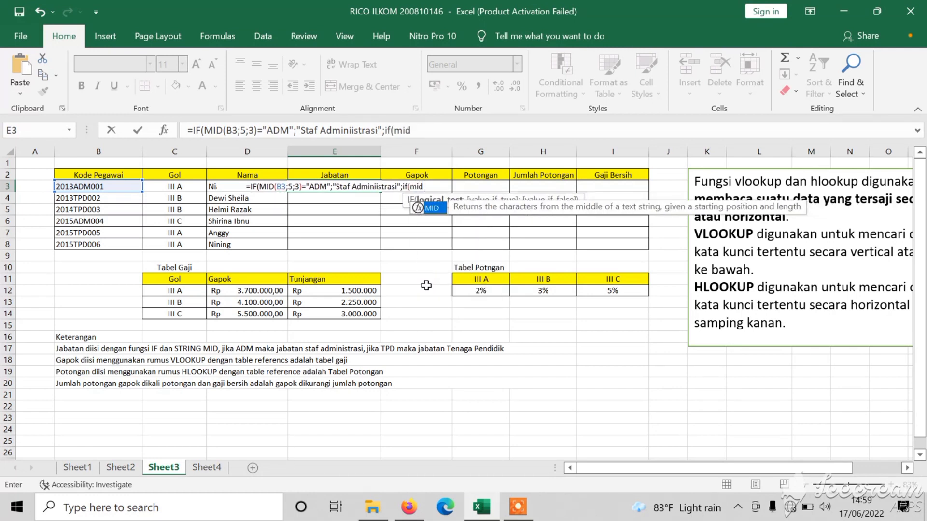
text(()
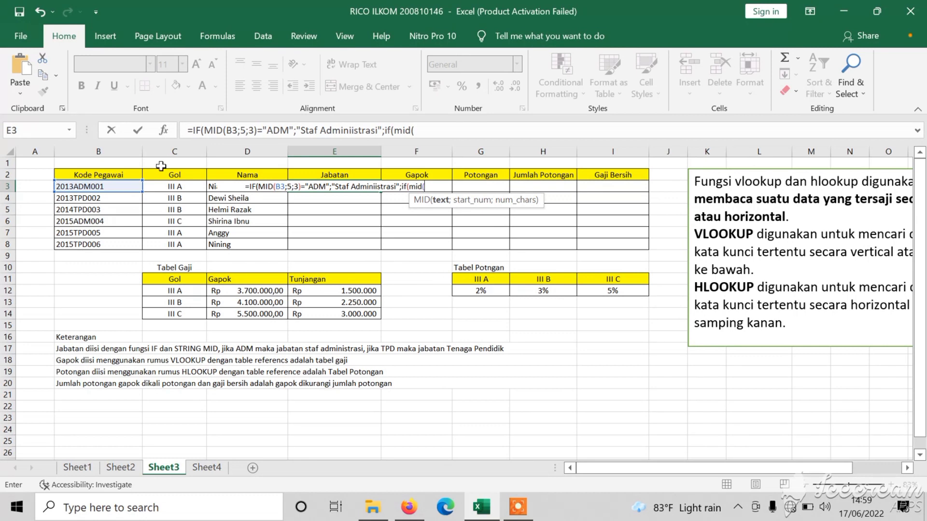
click(121, 186)
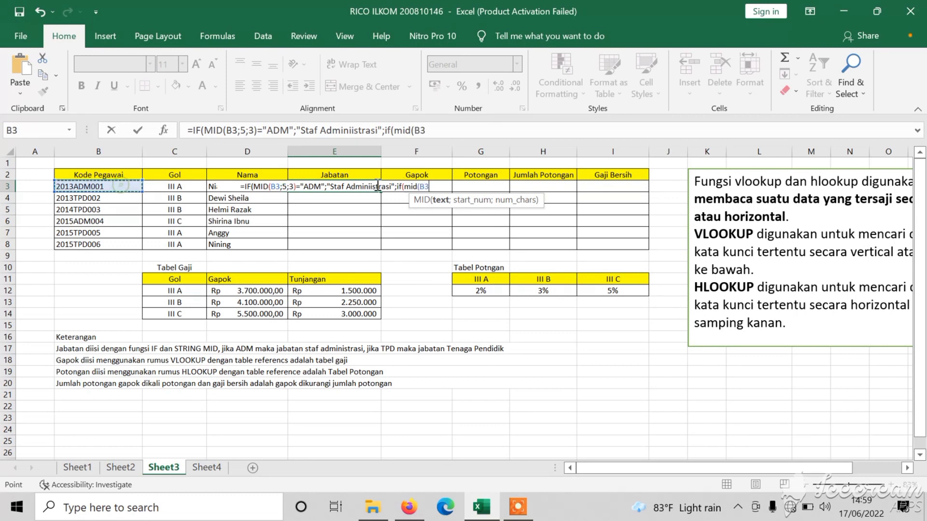
text(;)
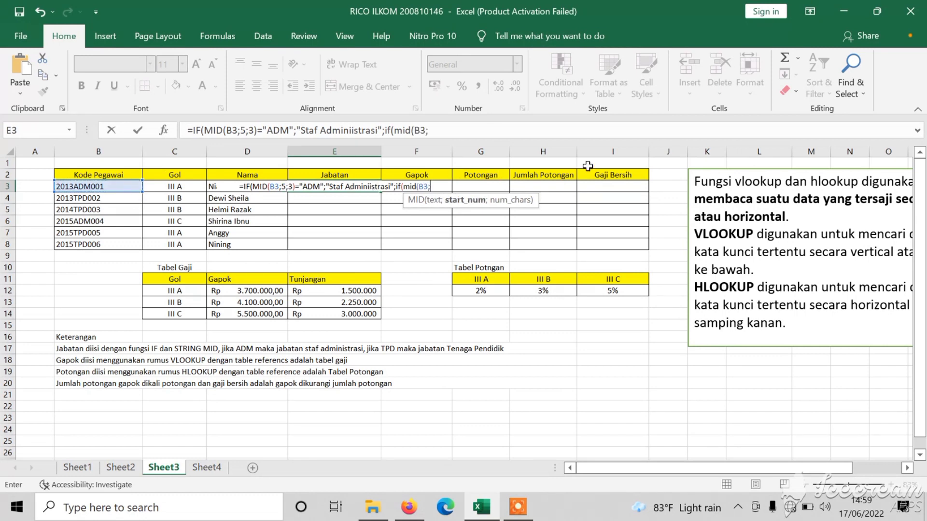
text(5;)
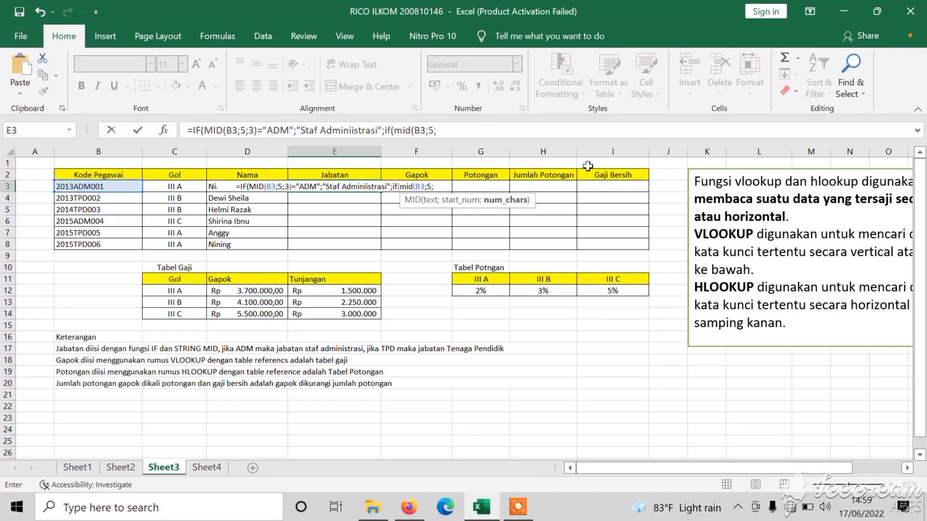
text(3)
text())
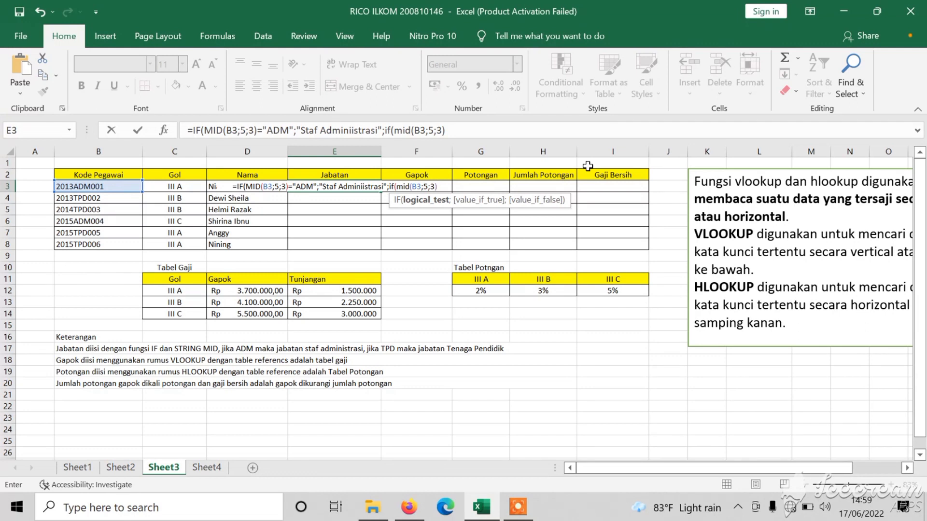
Step: Complete the nested IF condition in E3 by comparing the extracted code with "TPD", followed by the argument separator and an opening quotation mark
text(;)
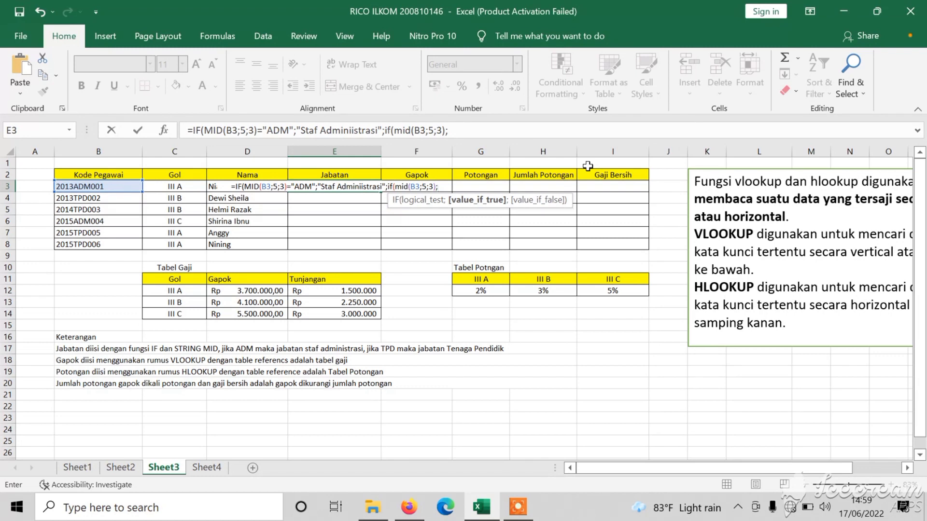
key(BackSpace)
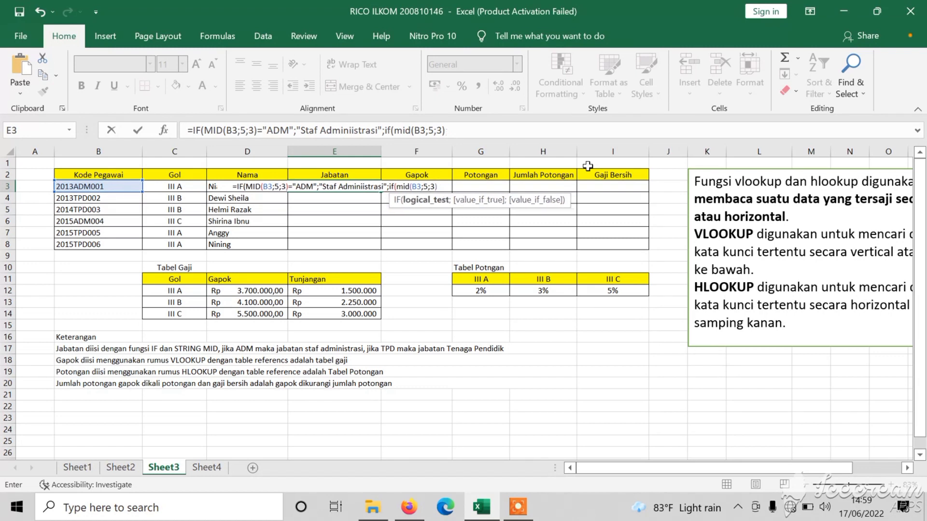
text(=)
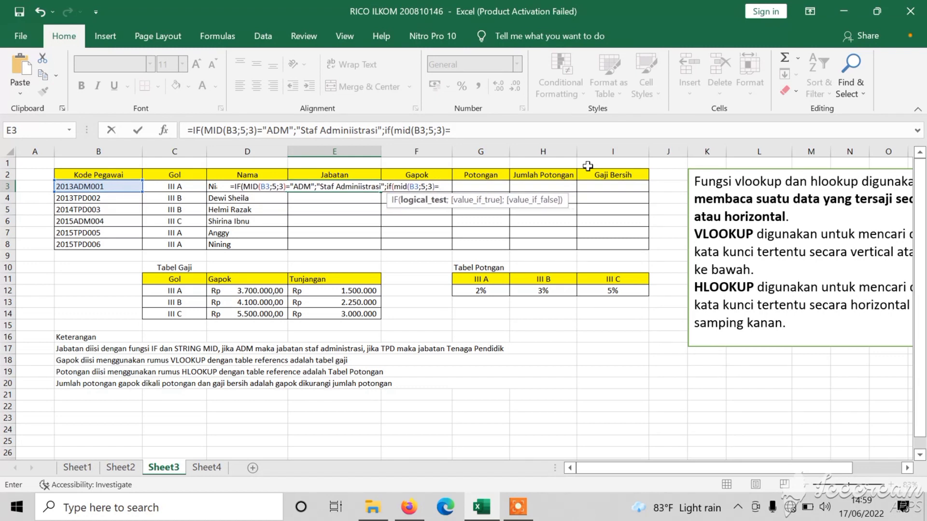
key(Caps_Lock)
text(TPD)
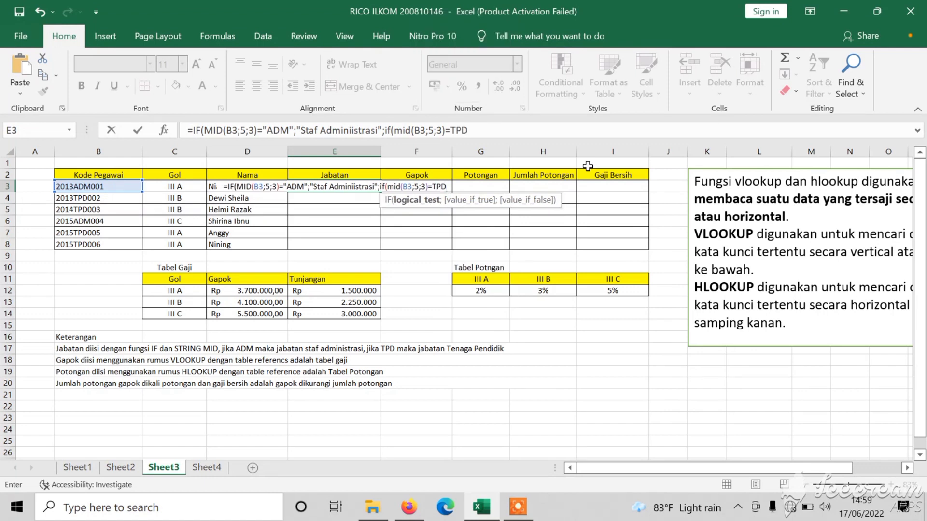
key(BackSpace)
key(BackSpace)
key(BackSpace)
text(")
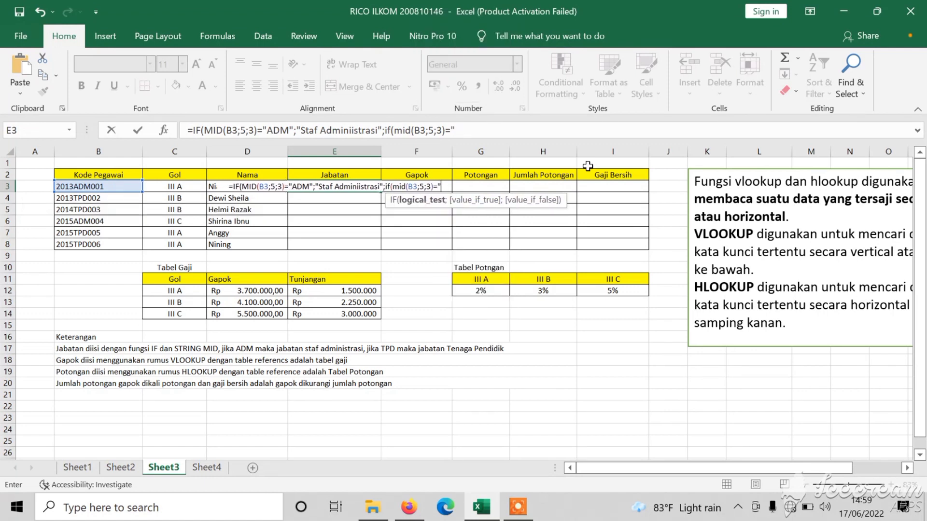
text(TPD)
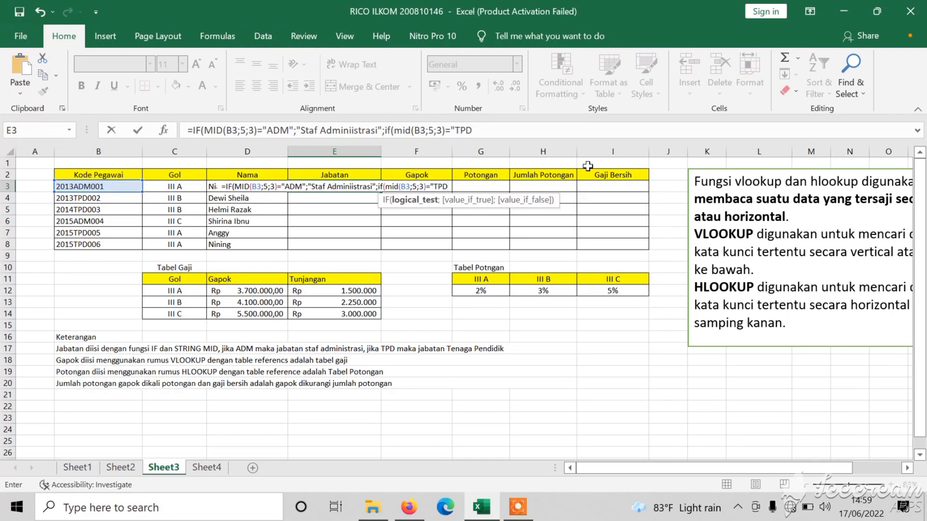
text(";")
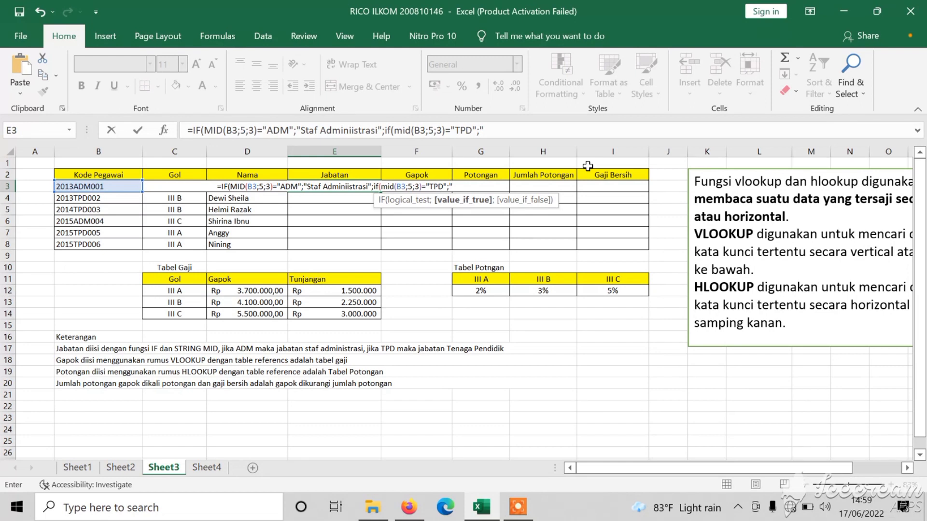
Step: Enter Tenaga Pendidik as the nested IF's value if true, close the quotation and both IF functions, and commit the E3 formula
text(Tenaga)
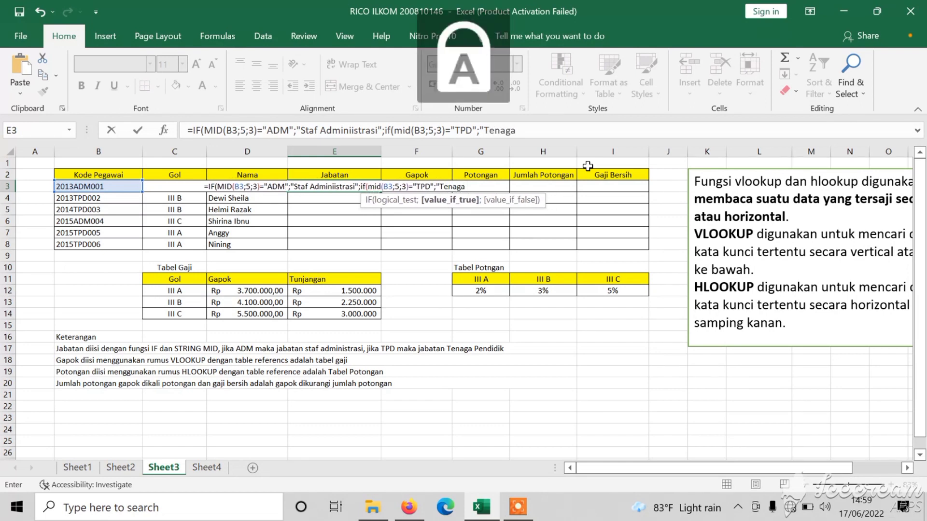
text( Pendidik)
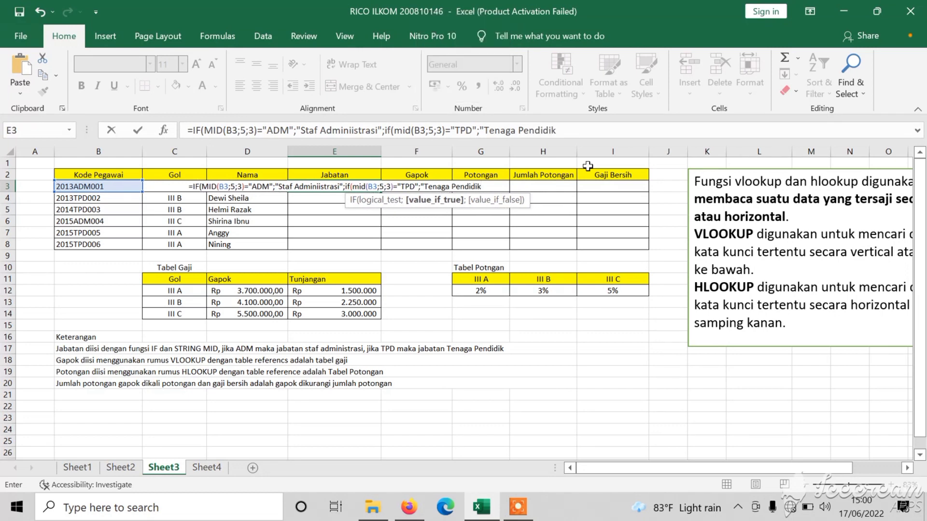
text(")
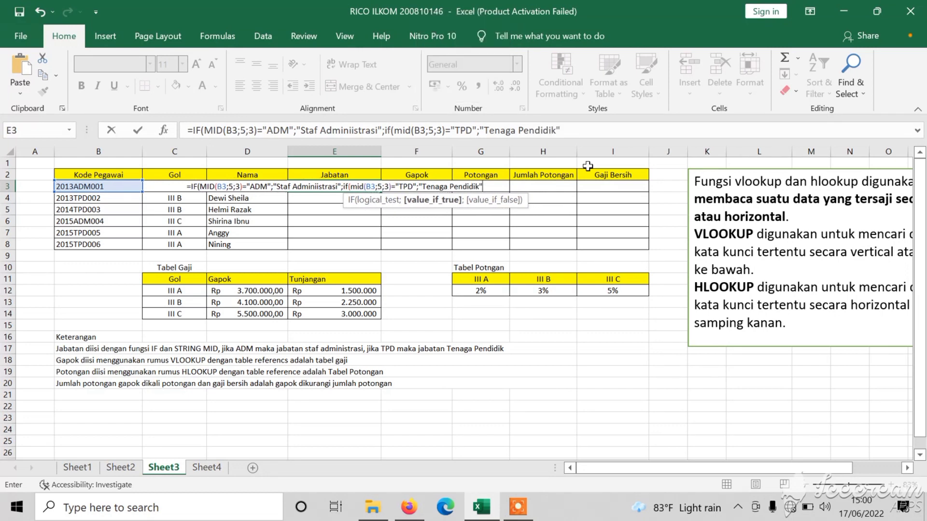
text())
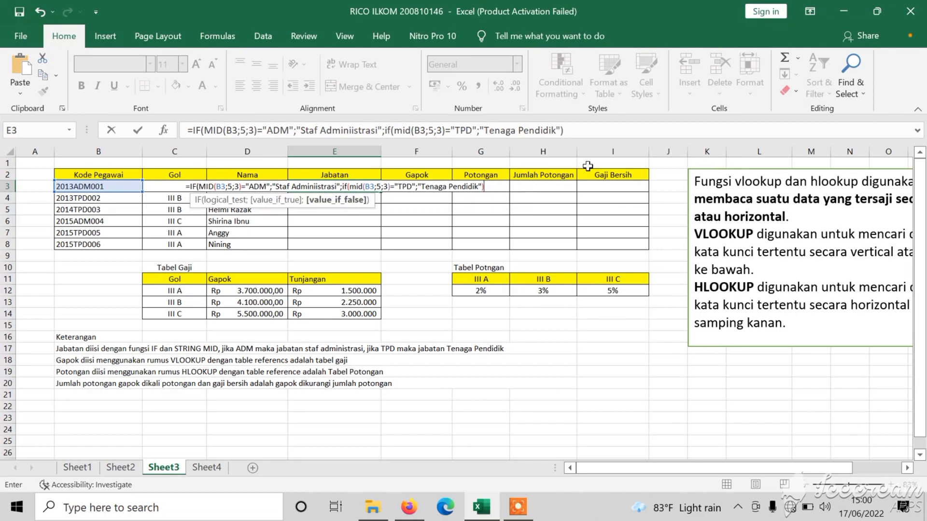
text())
key(Return)
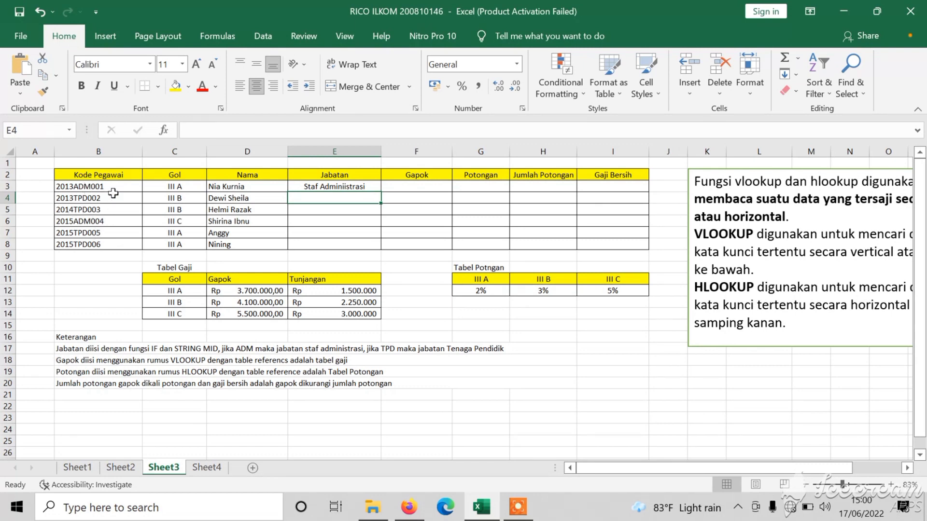
Step: Fill the Jabatan formula from E3 down to E8 for the remaining employees
click(341, 187)
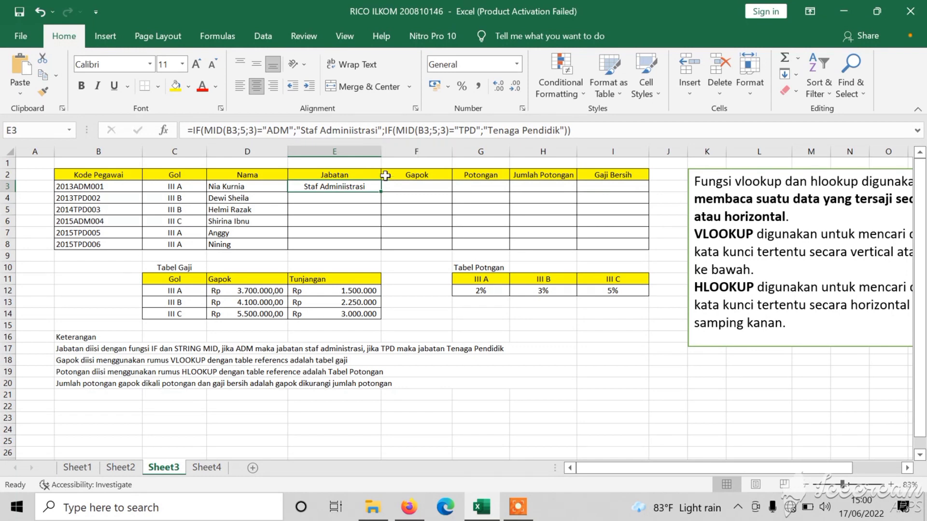
drag(381, 192, 378, 246)
click(368, 232)
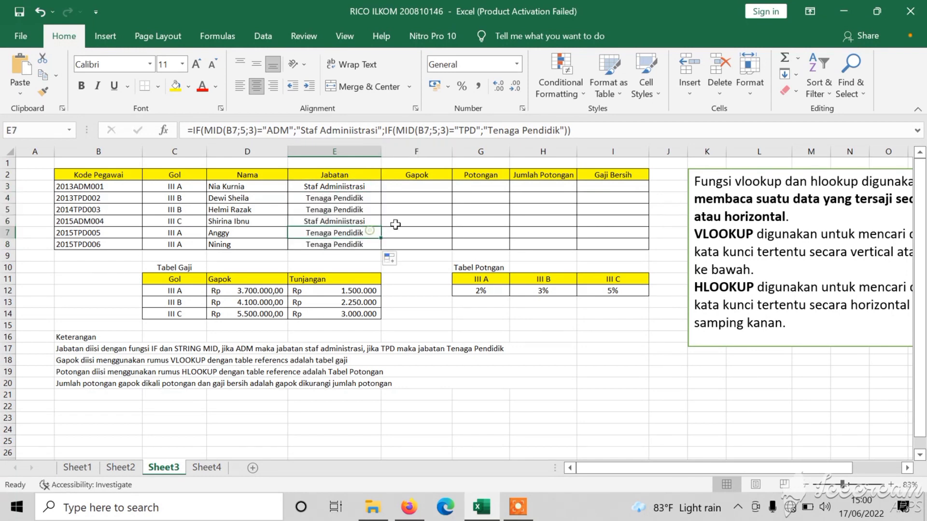
click(416, 265)
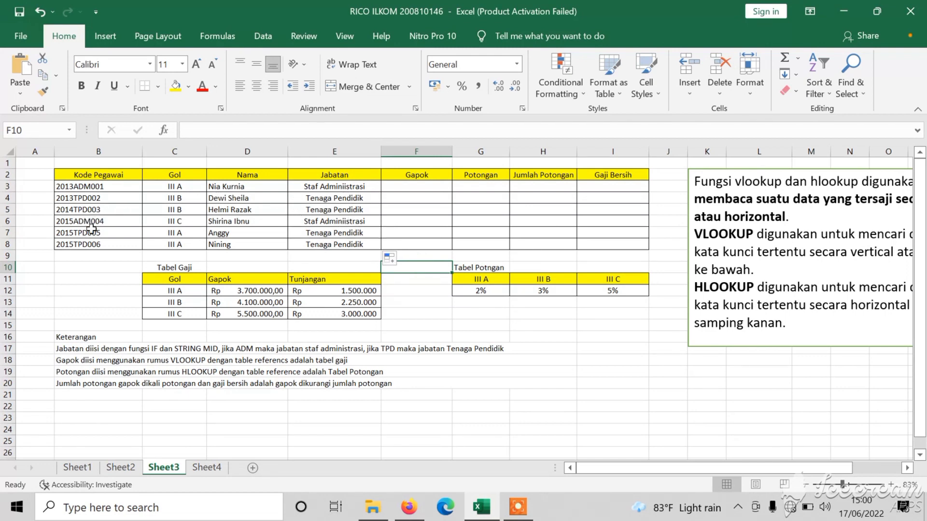
Step: Begin the Gapok formula in F3 with VLOOKUP, using the Gol cell C3 as lookup value: =vlookup(C3;
click(418, 186)
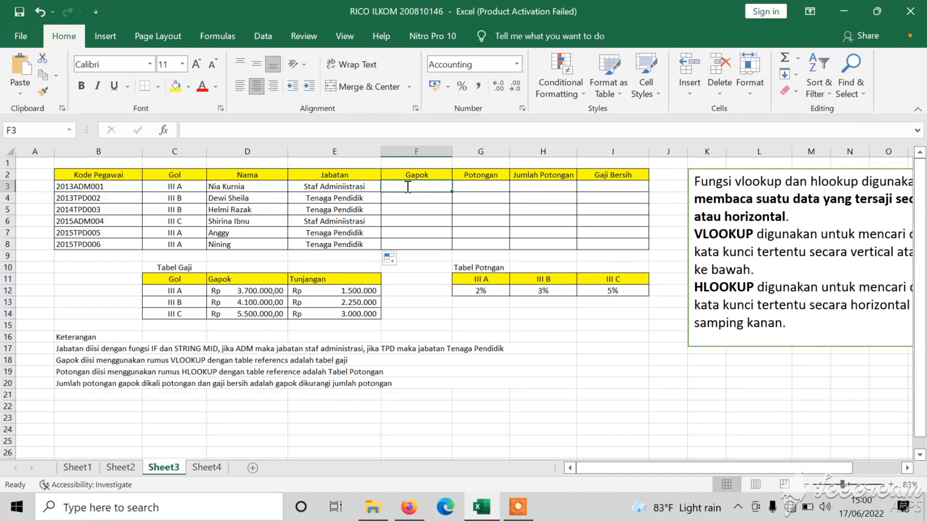
text(=)
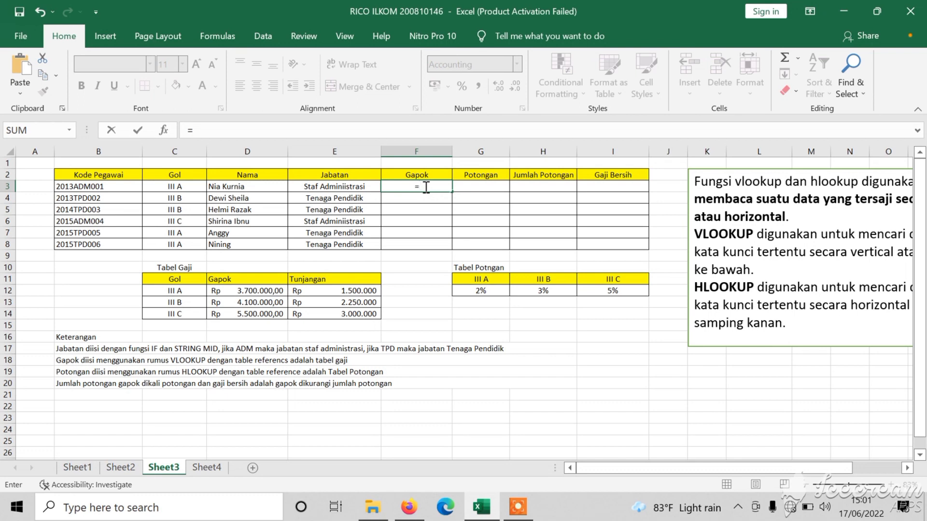
text(vloo)
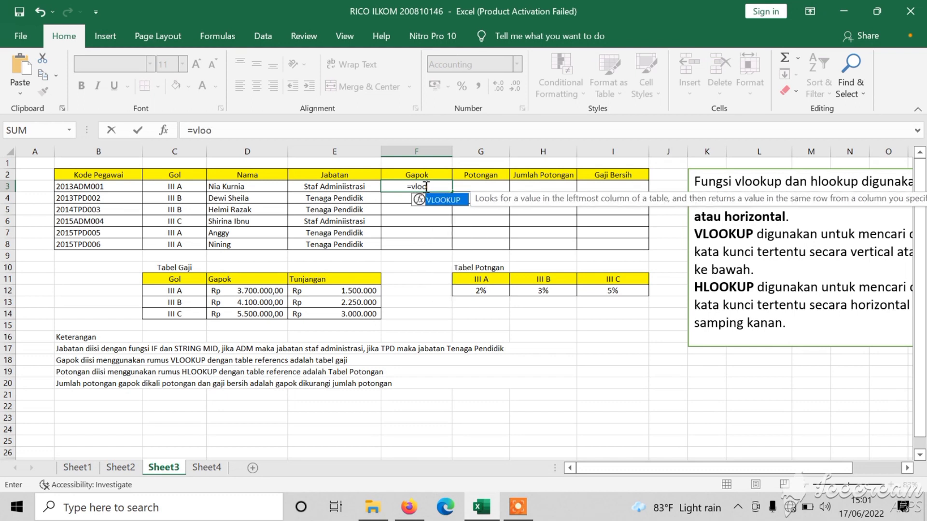
text(kup()
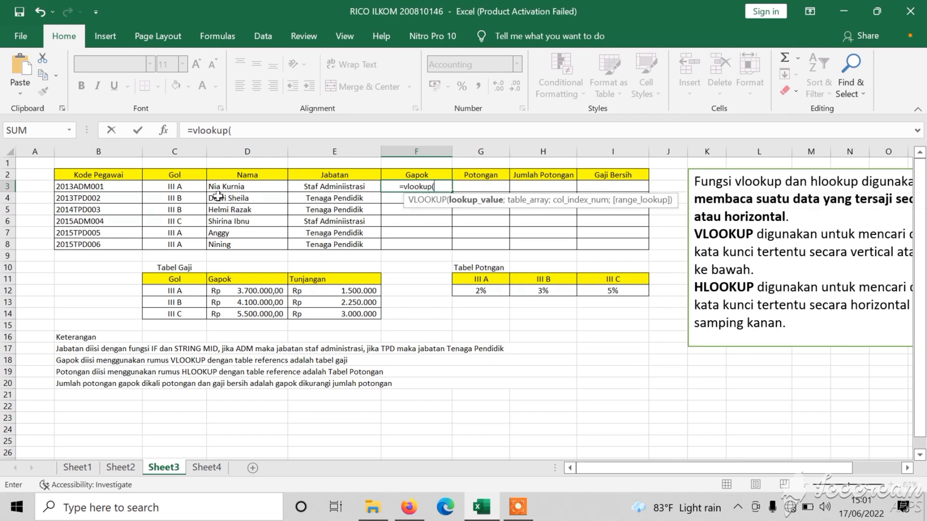
click(186, 188)
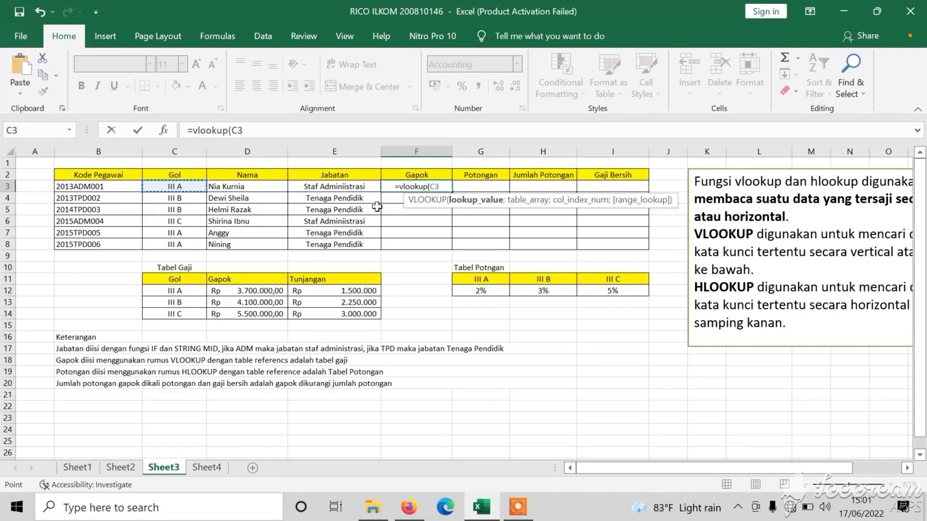
text(;)
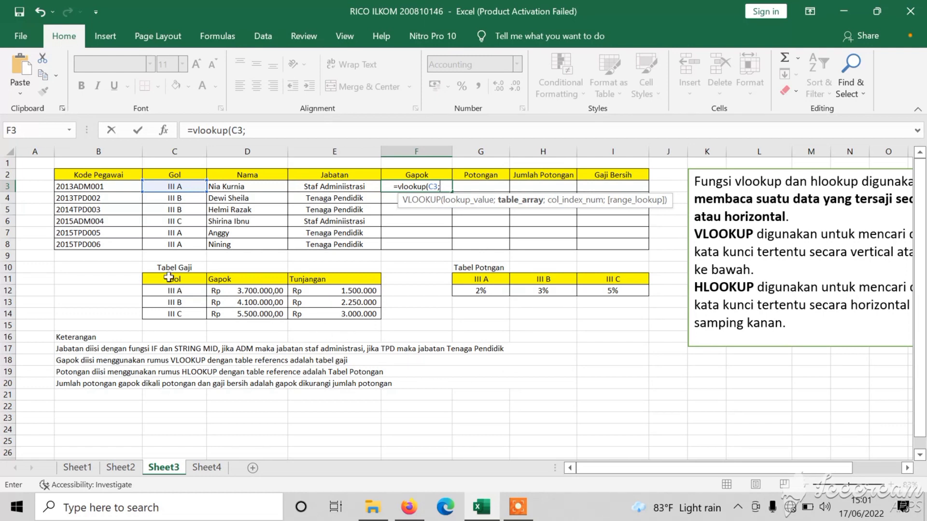
Step: Complete the VLOOKUP arguments in F3 with table range C11:E14, column index 2 and 0 for an exact match, and close the parenthesis
drag(169, 277, 353, 314)
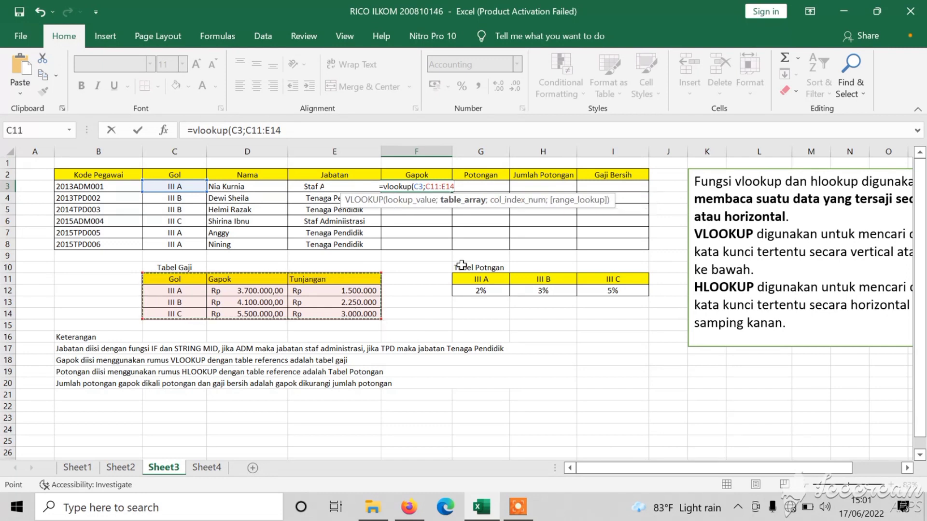
text(;)
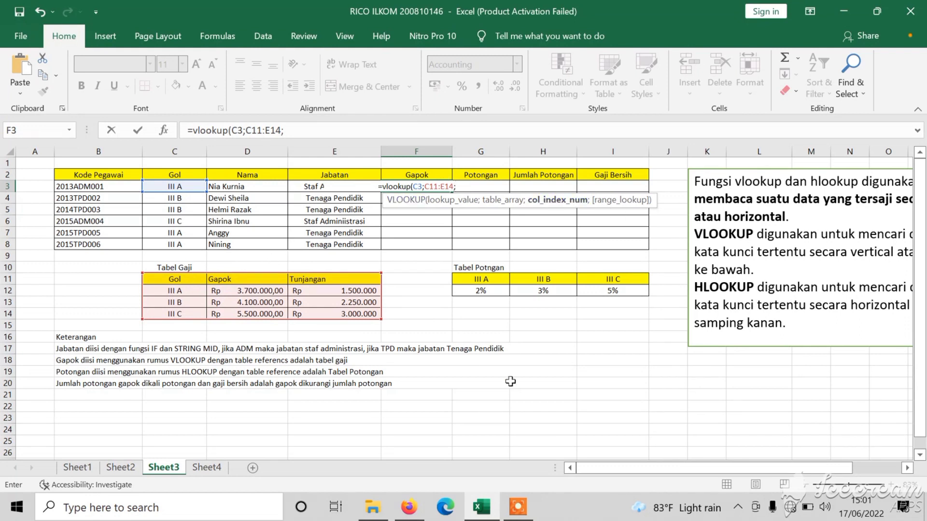
text(2)
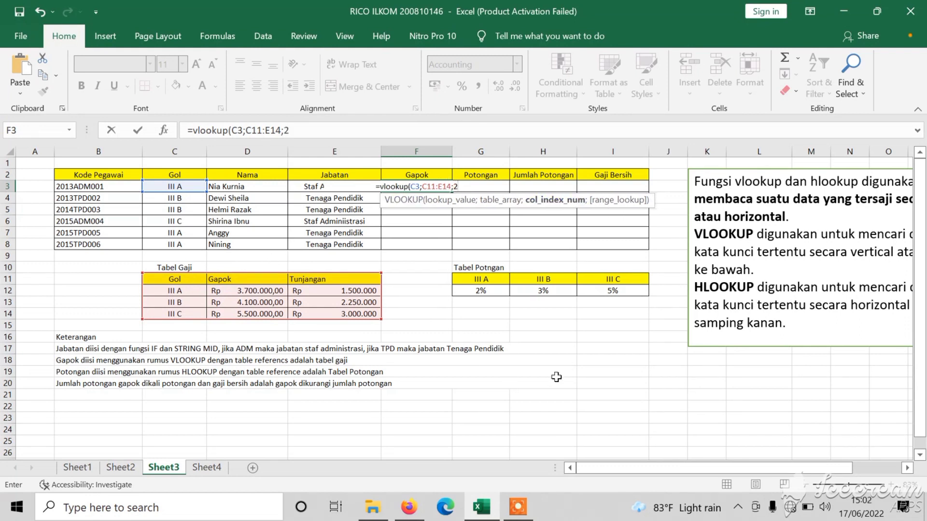
text(;)
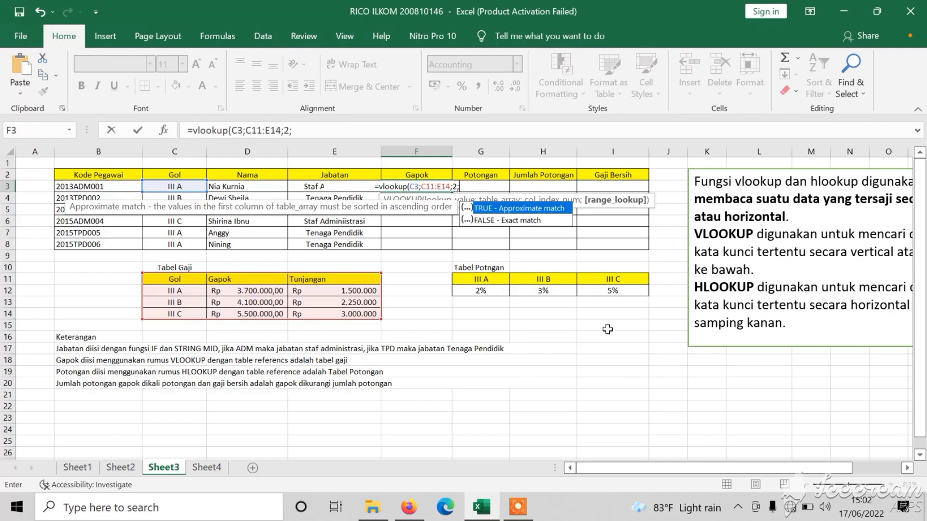
click(484, 221)
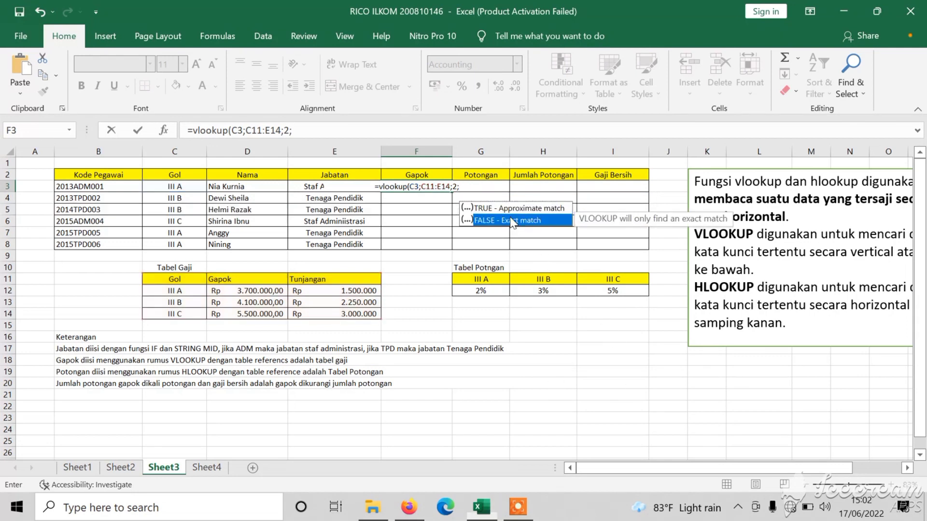
click(462, 186)
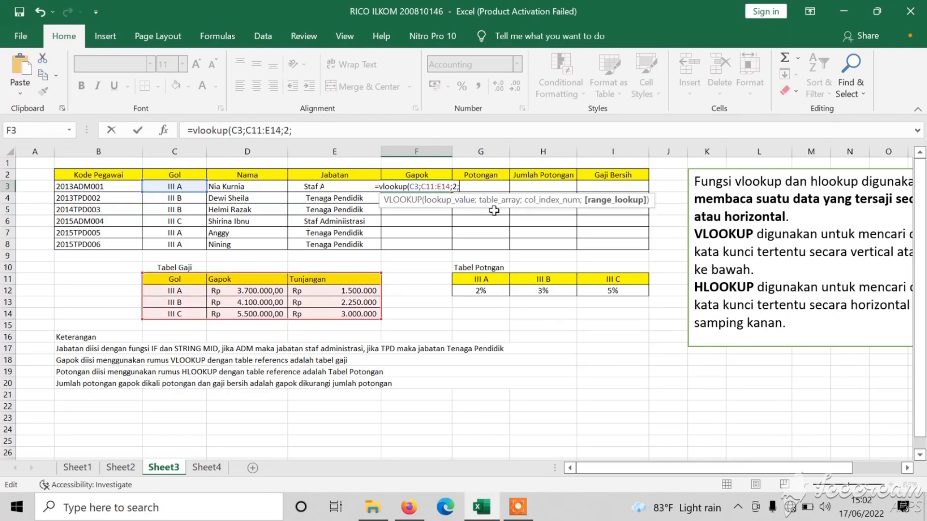
text(0))
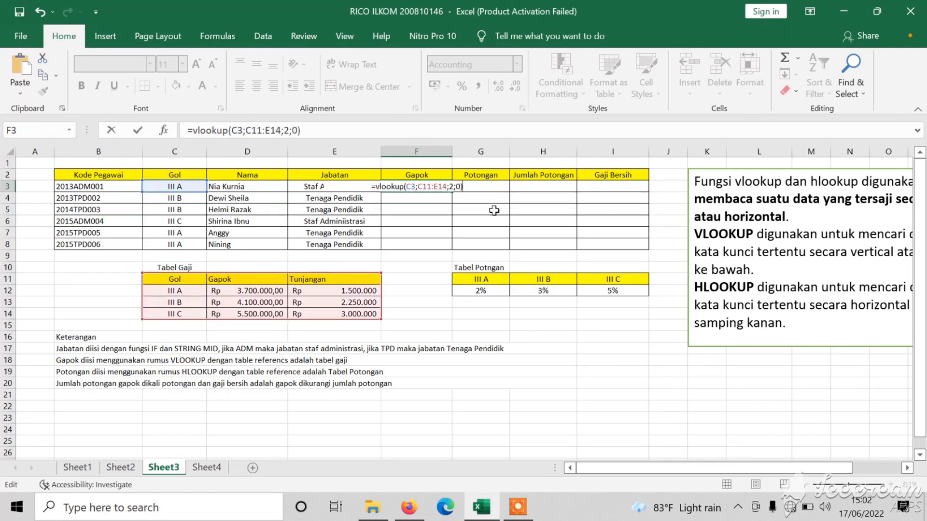
Step: Make the table range in the F3 formula absolute as $C$11:$E$14 and commit the formula
click(246, 130)
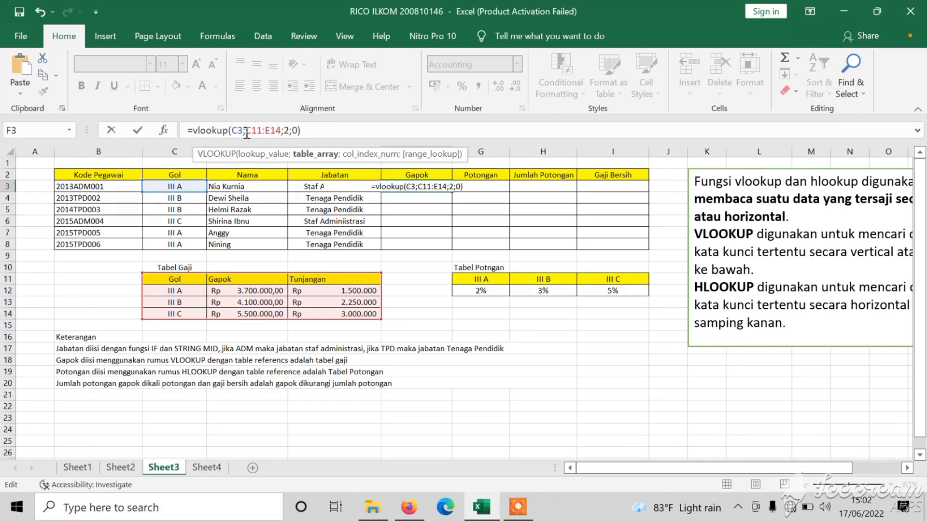
text($C)
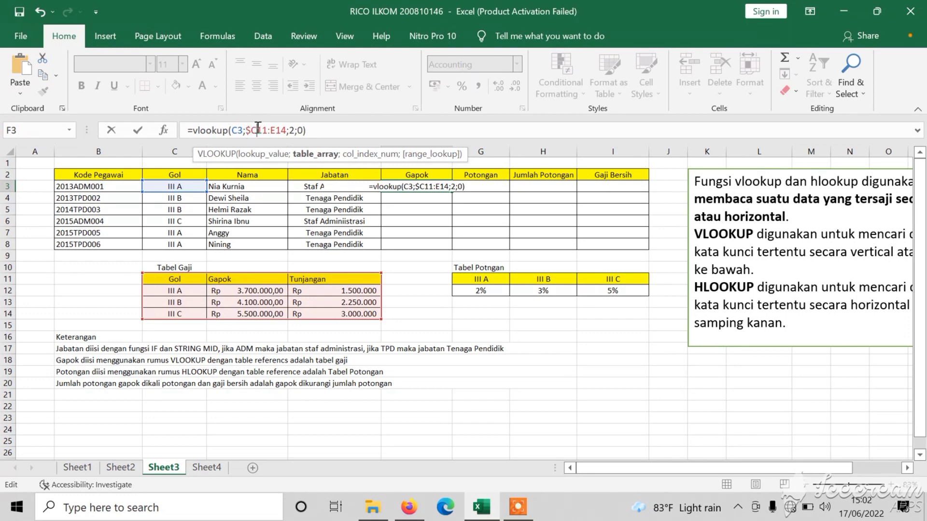
text($11:)
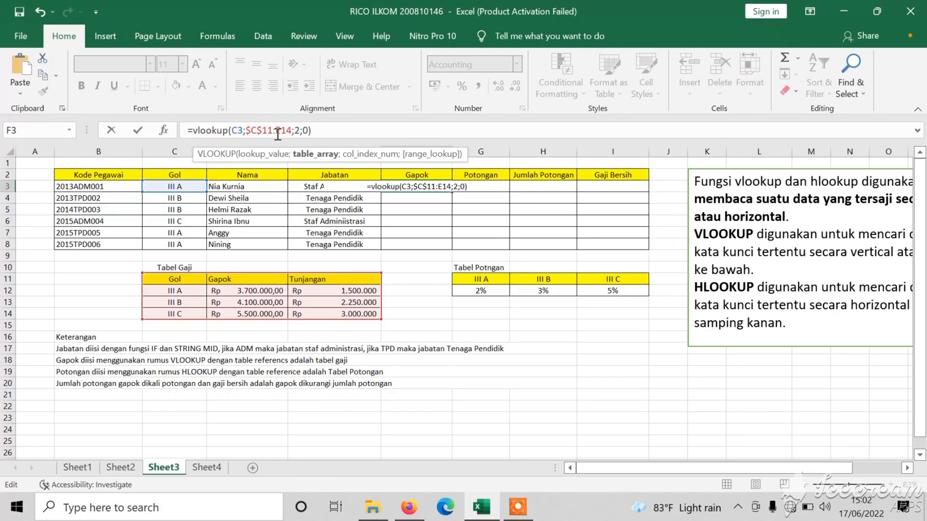
text($)
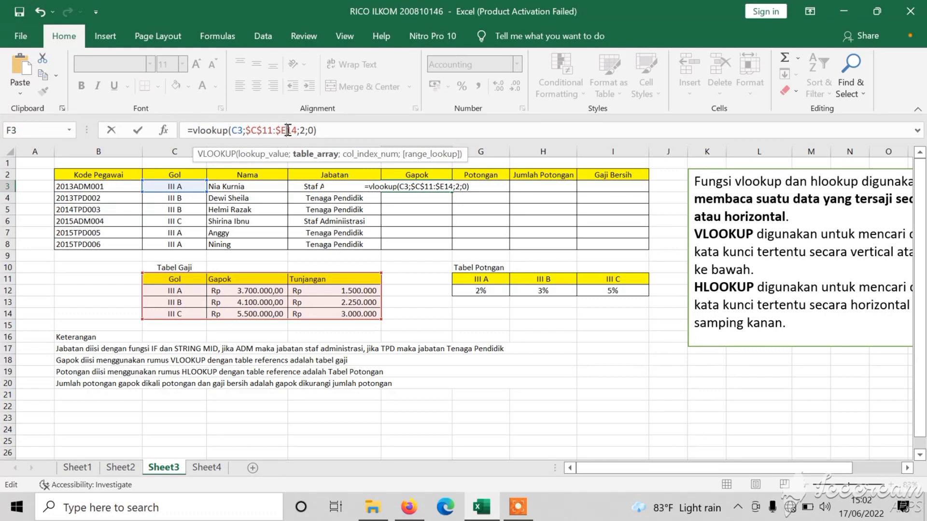
click(288, 130)
text($)
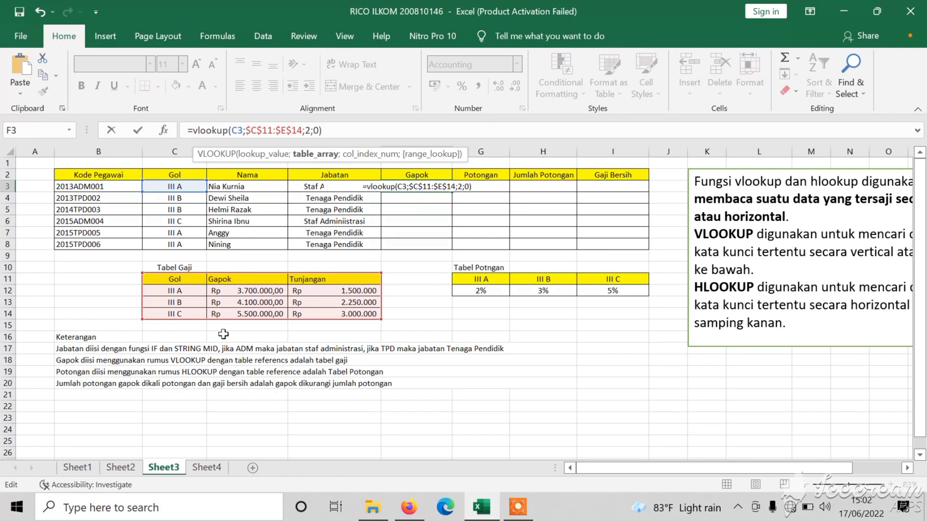
click(324, 131)
key(Return)
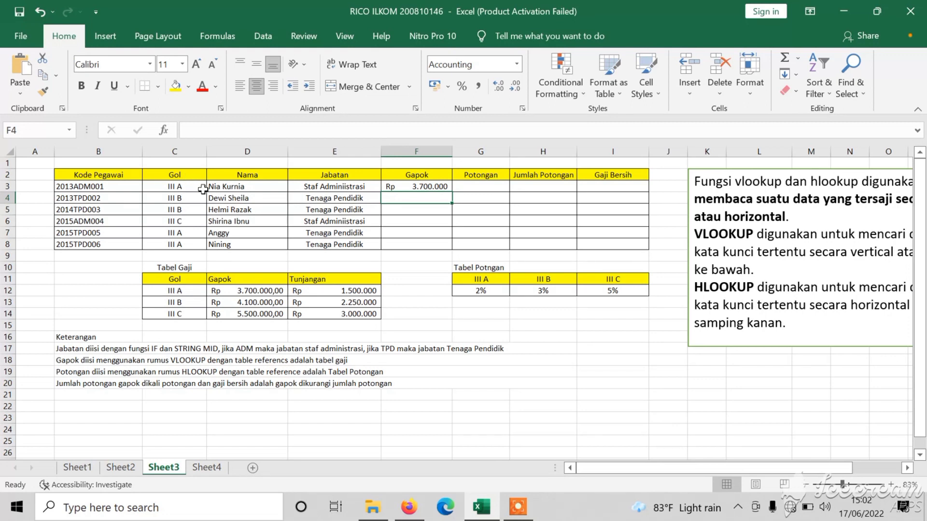
Step: Fill the Gapok formula from F3 down to F8 for the remaining employees
click(430, 187)
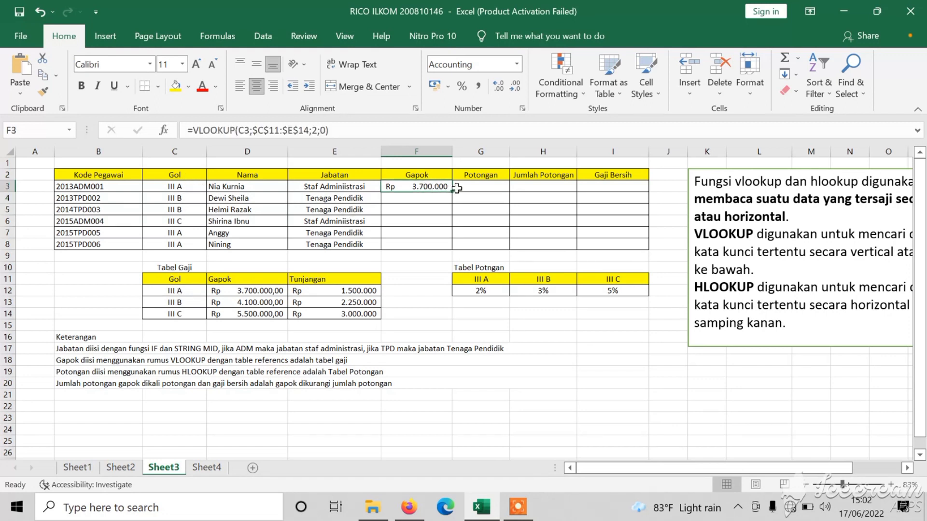
drag(451, 191, 437, 245)
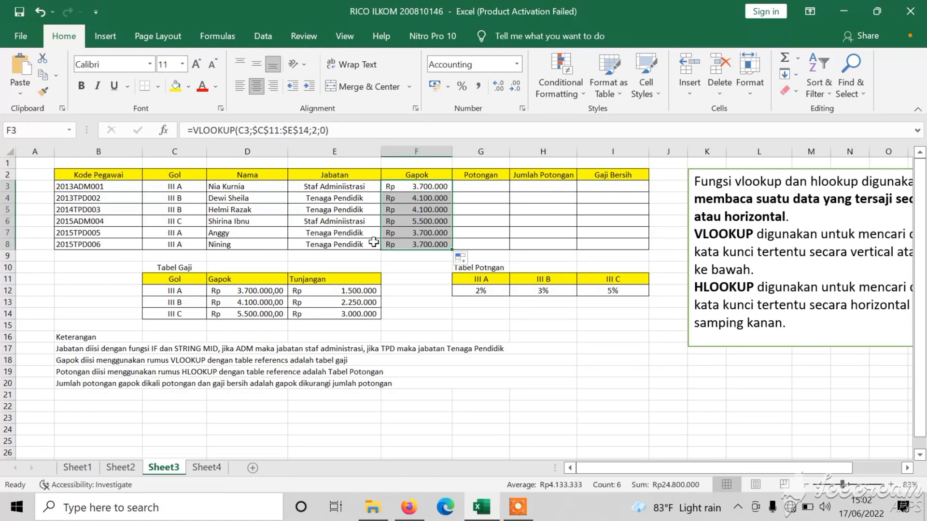
click(400, 235)
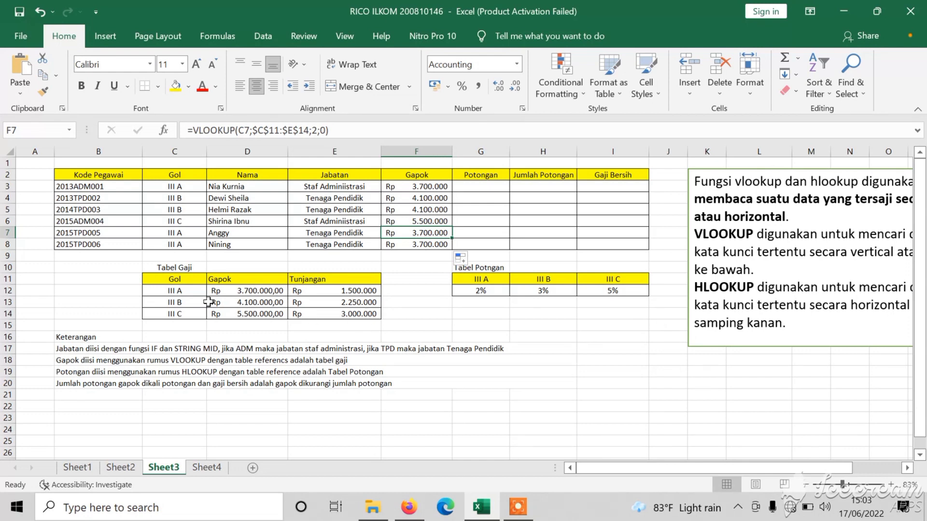
Step: Write the Potongan formula in G3 with HLOOKUP, using lookup value C3, table range G11:I12, row index 2 and 0 for an exact match
click(487, 187)
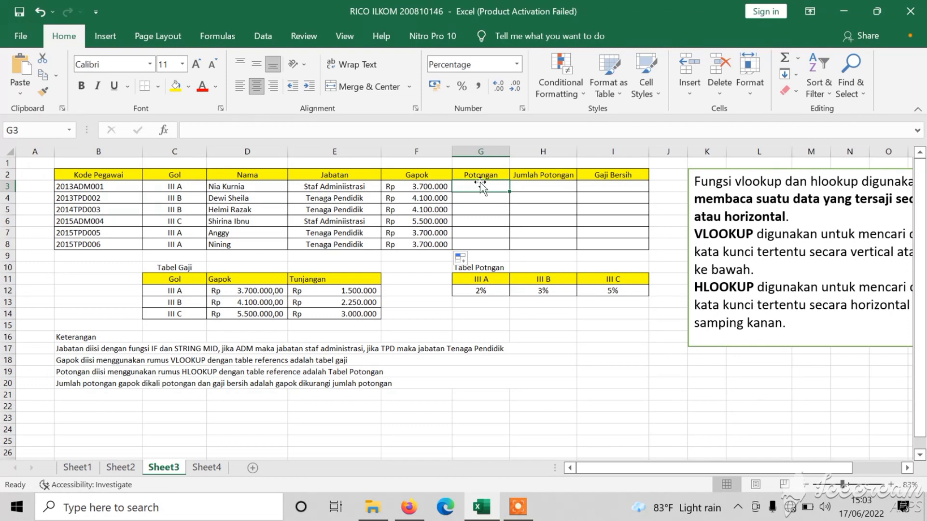
text(=hlook)
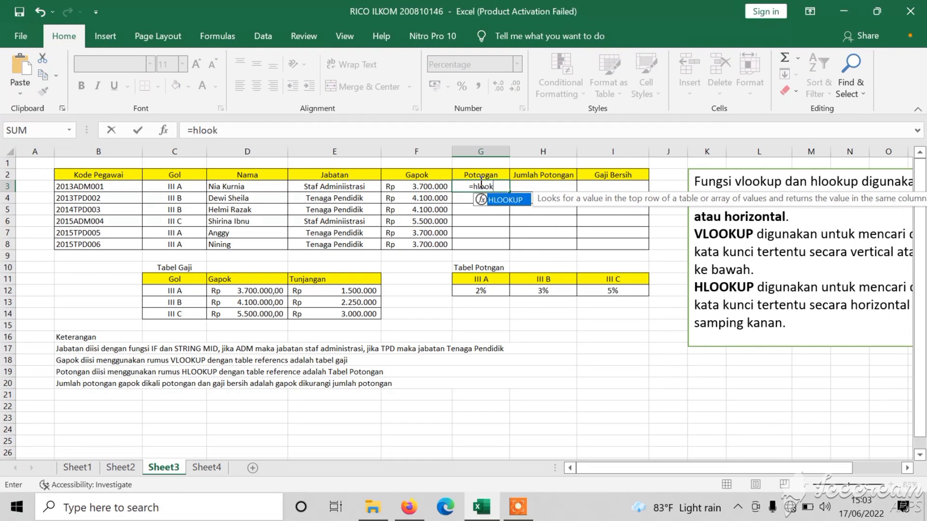
text(up()
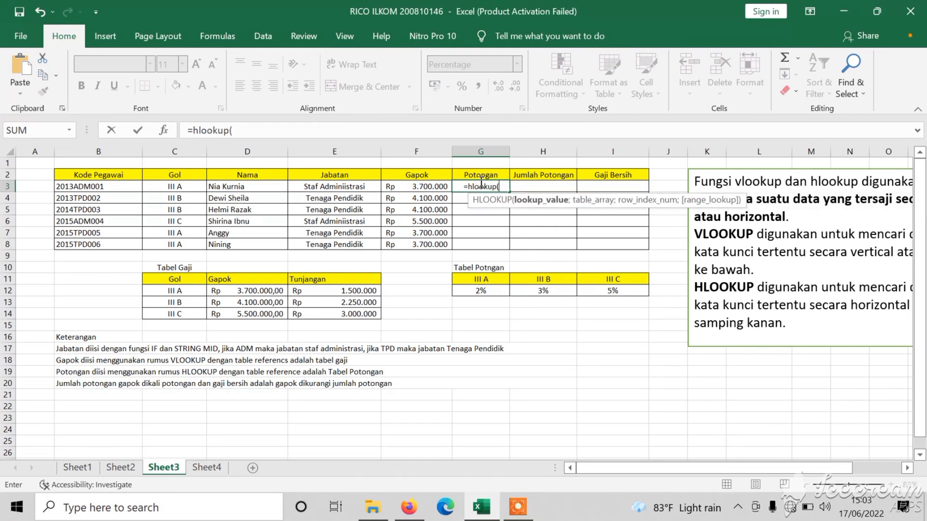
click(180, 188)
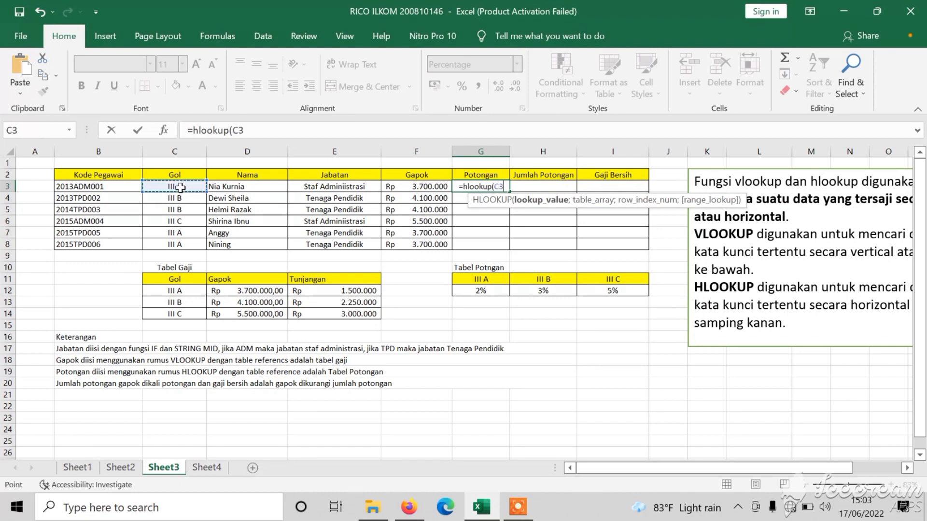
text(;)
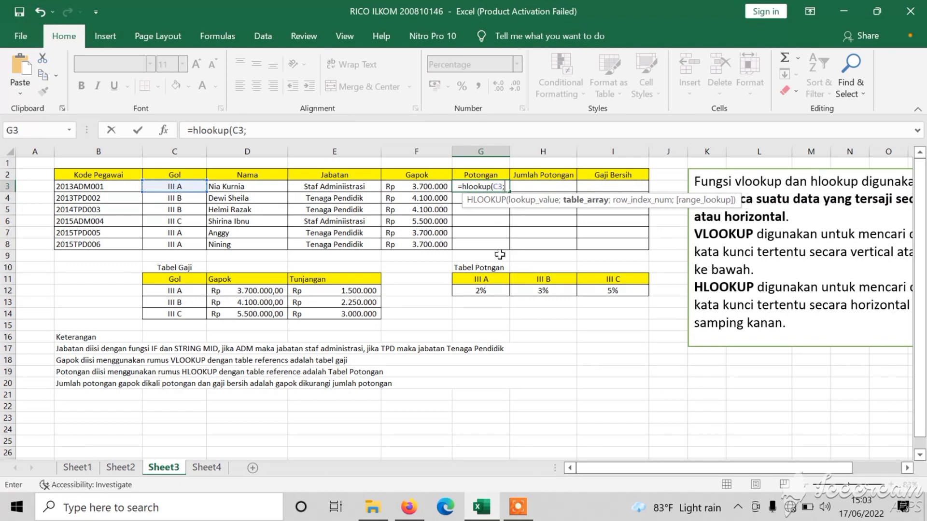
drag(457, 277, 626, 292)
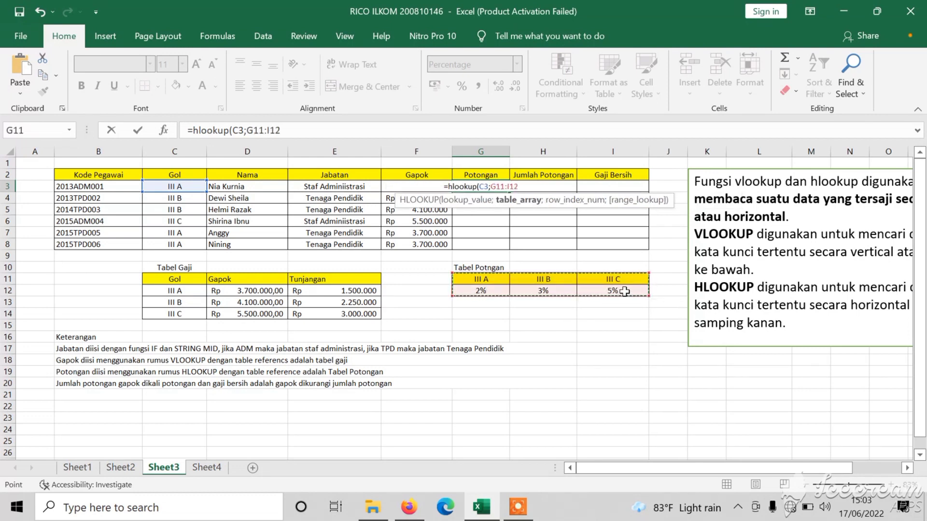
text(;)
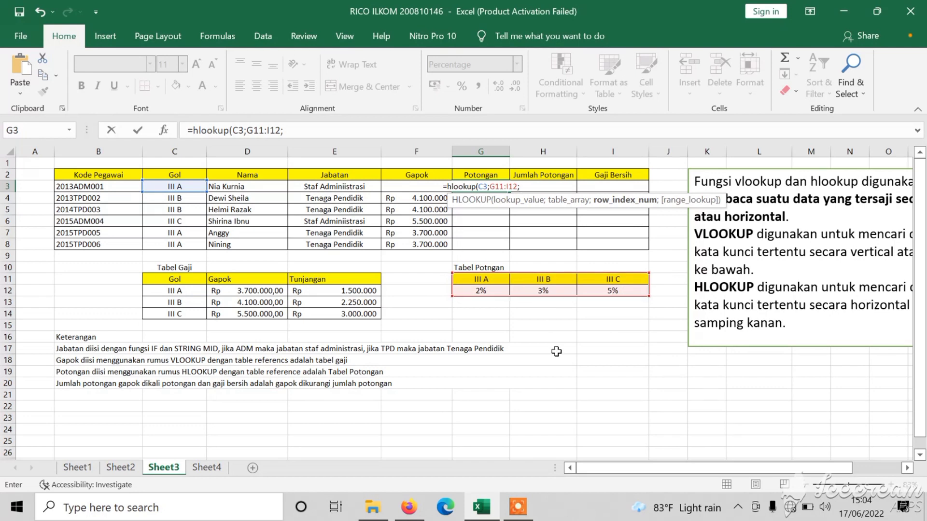
text(2;0)
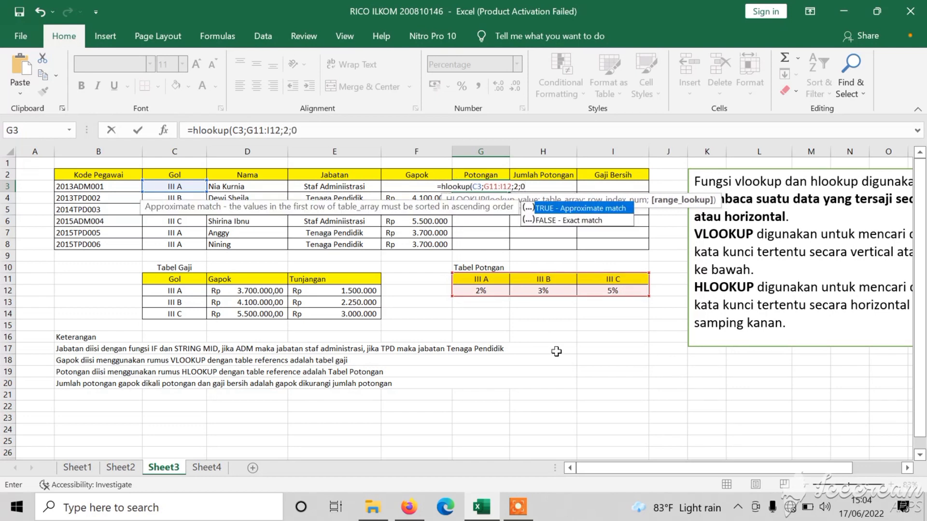
text())
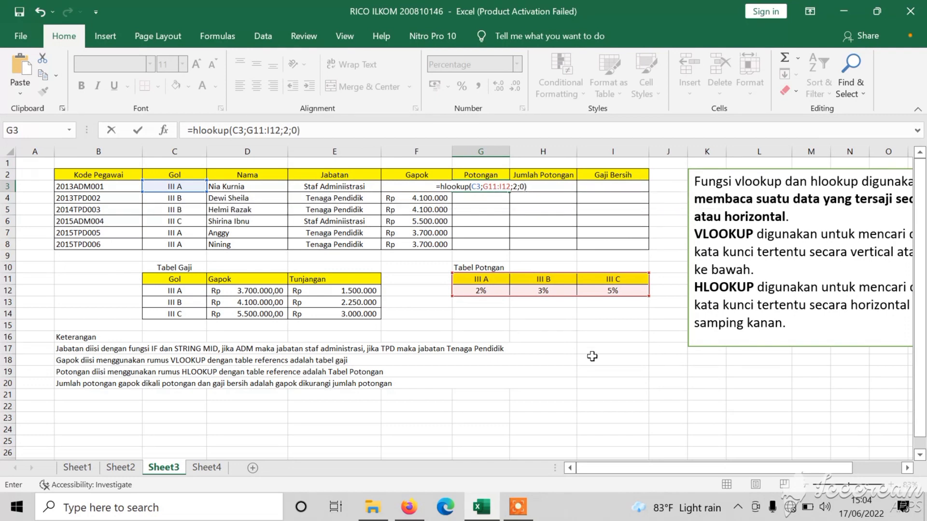
Step: Make the table range in the G3 formula absolute as $G$11:$I$12 and commit the formula
click(483, 187)
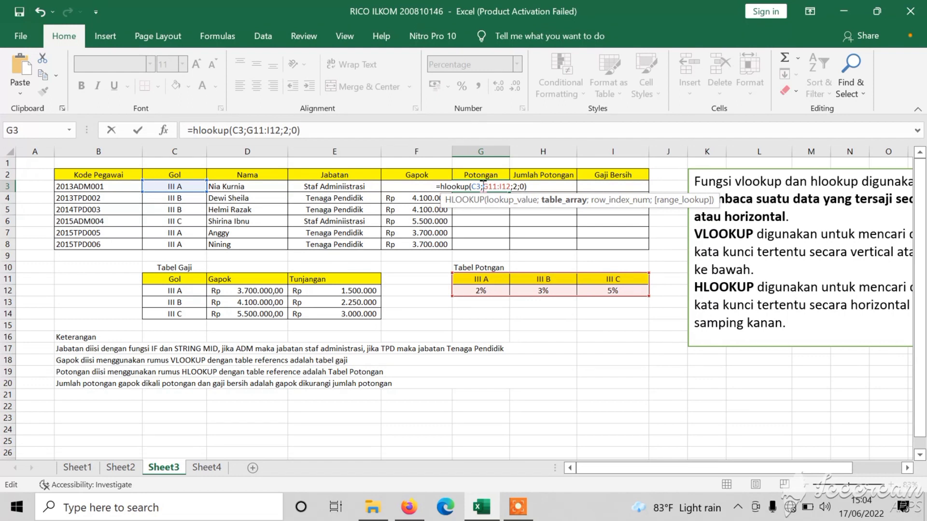
text($)
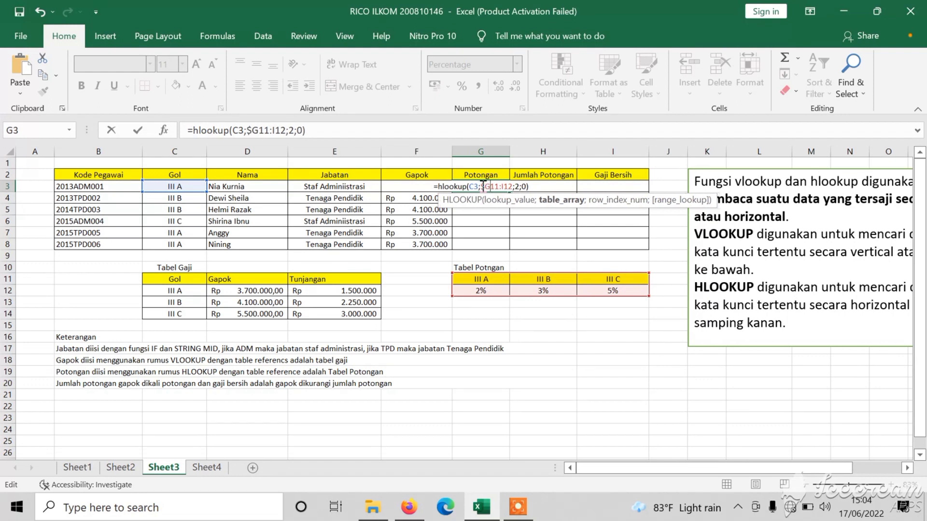
text($)
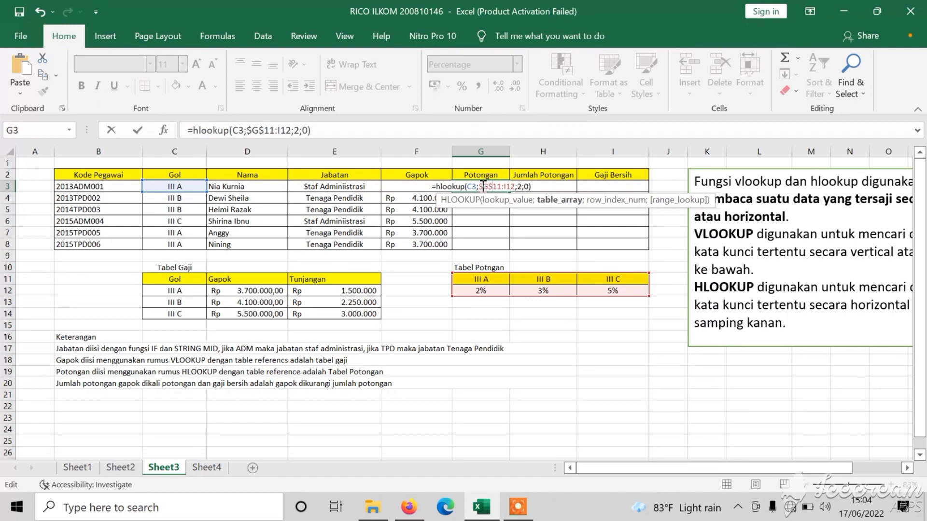
text($)
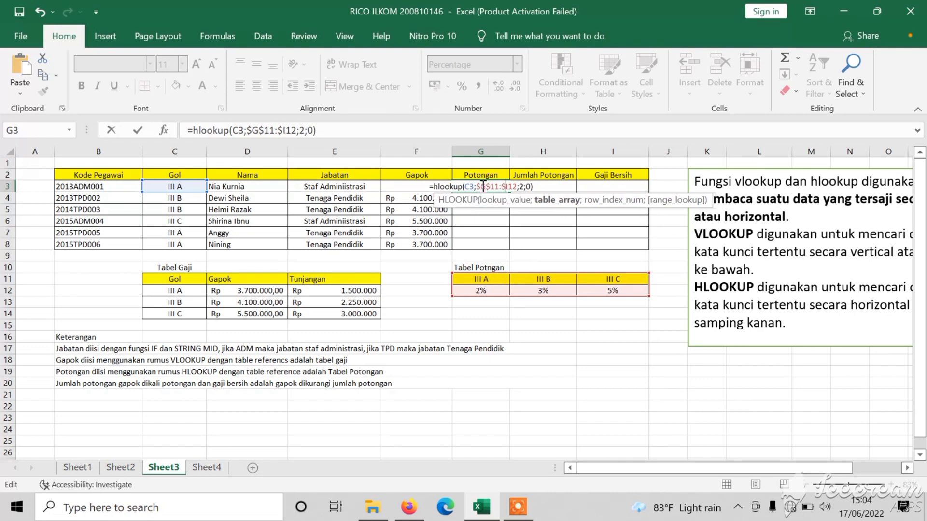
text($)
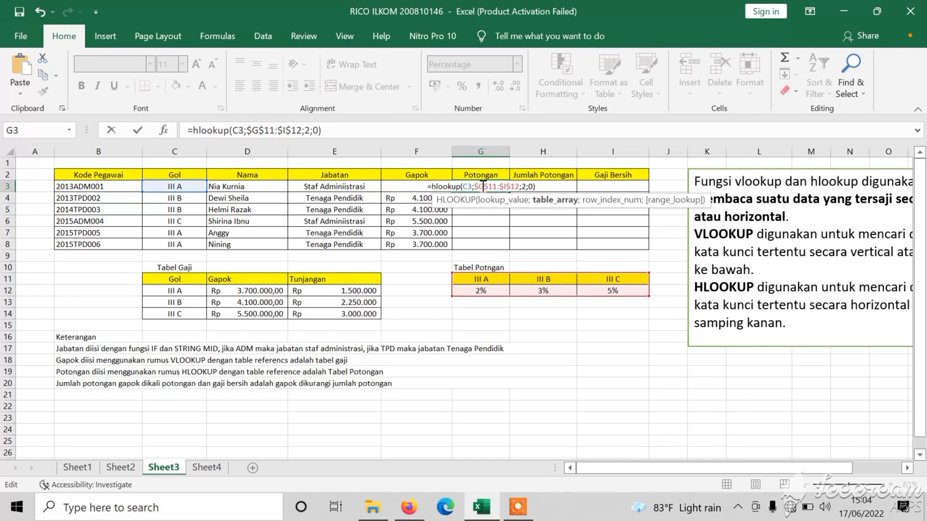
key(Return)
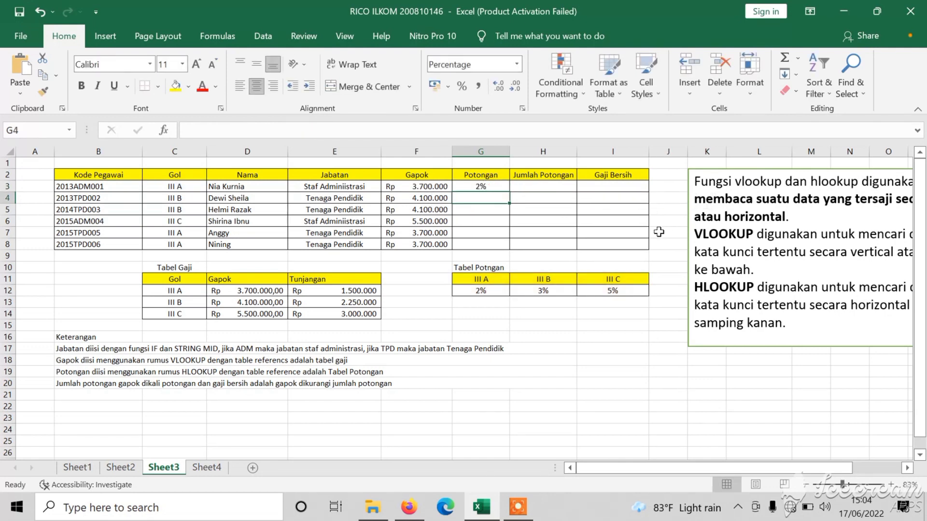
Step: Fill the Potongan formula from G3 down to G8 for the remaining employees
click(492, 185)
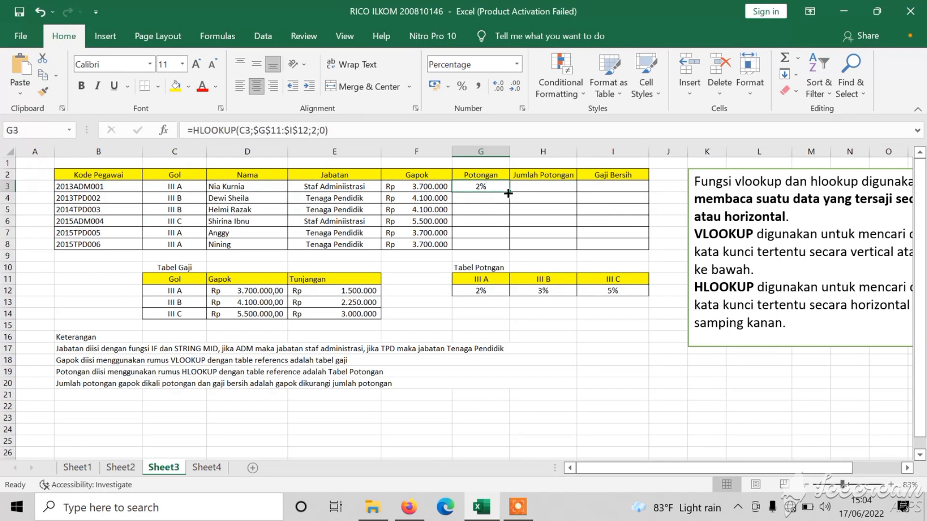
drag(508, 193, 510, 250)
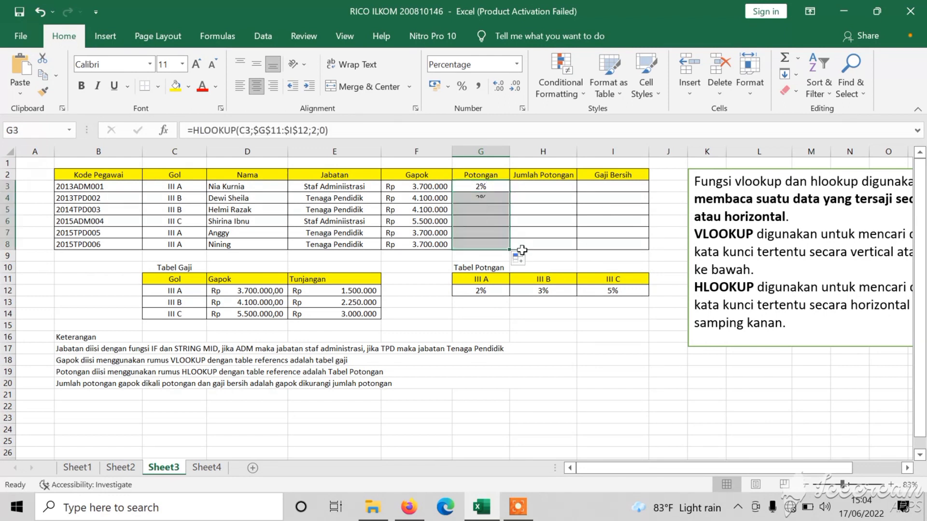
click(493, 186)
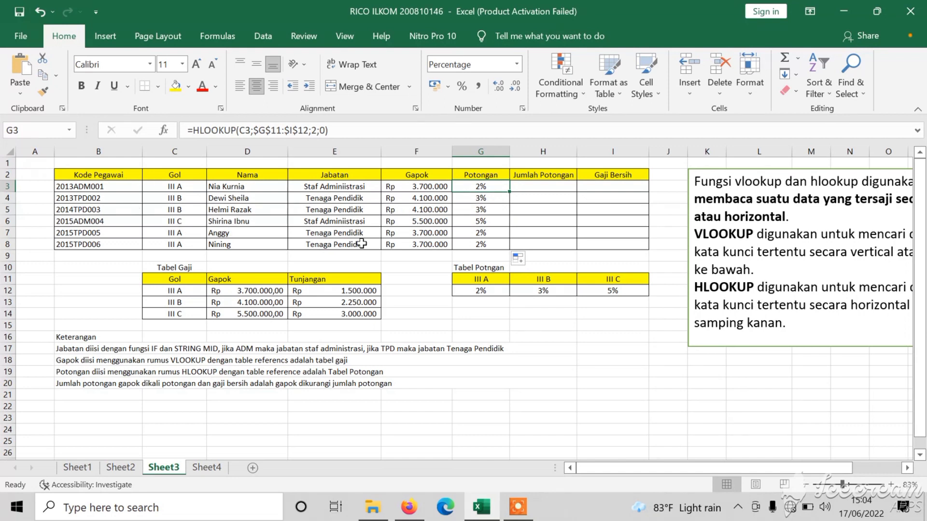
Step: Reopen the Potongan formula in G3 to review its HLOOKUP arguments and their referenced cells
click(544, 185)
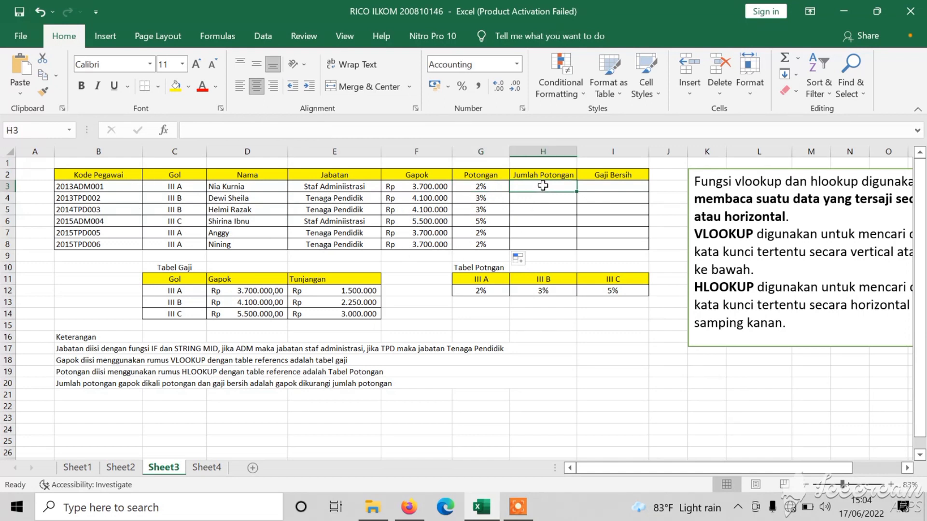
click(478, 187)
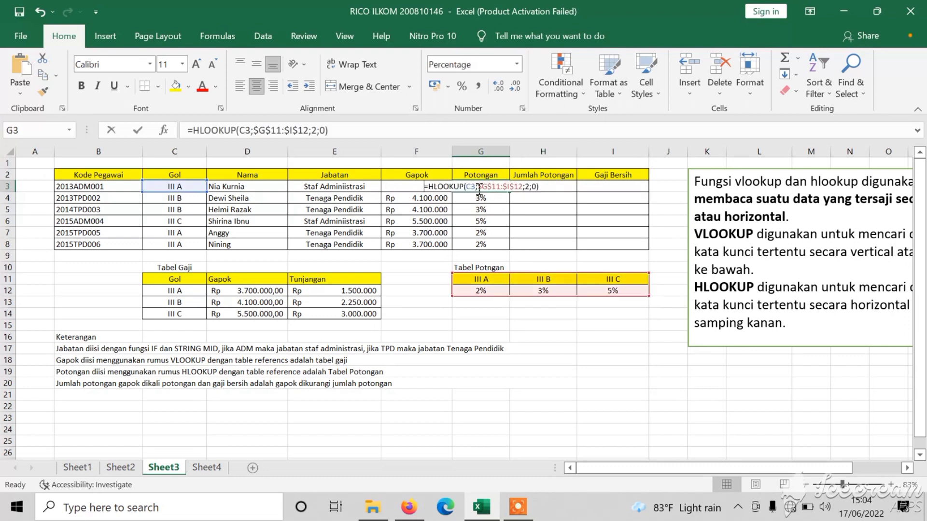
double_click(478, 187)
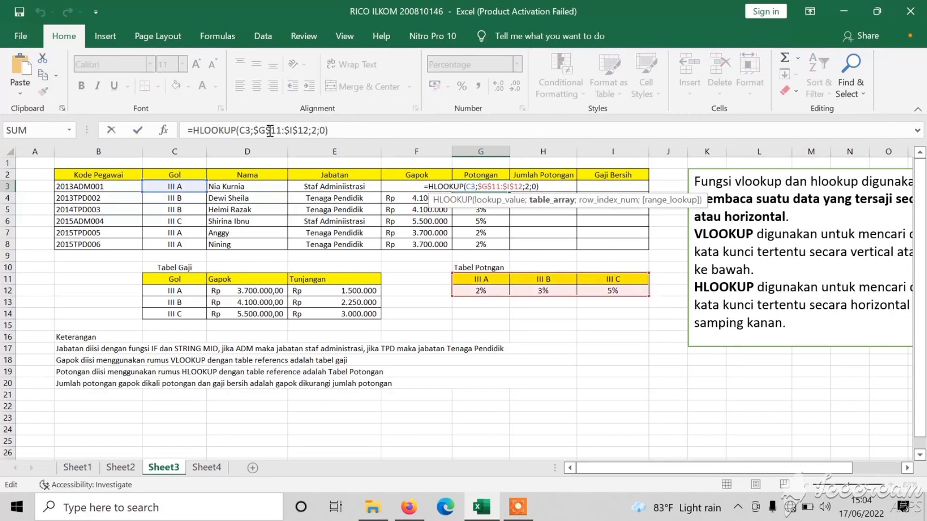
click(523, 221)
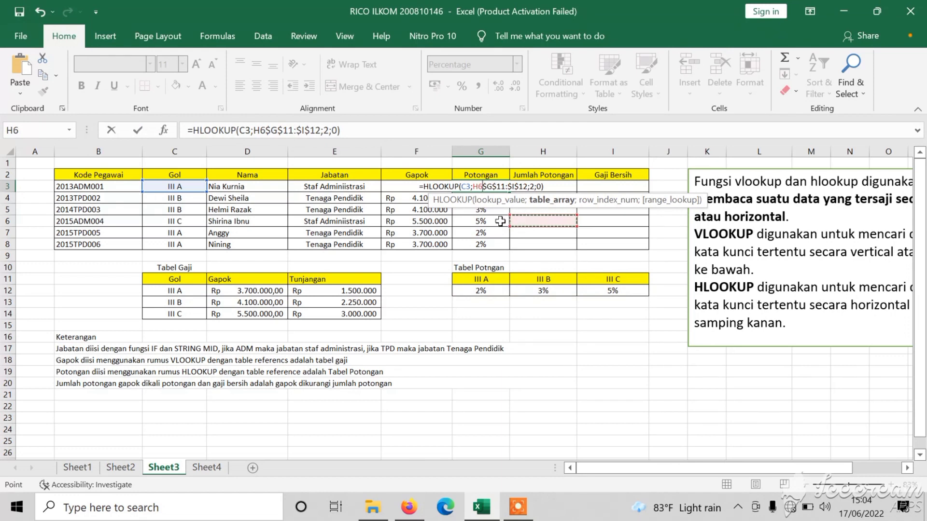
key(BackSpace)
key(BackSpace)
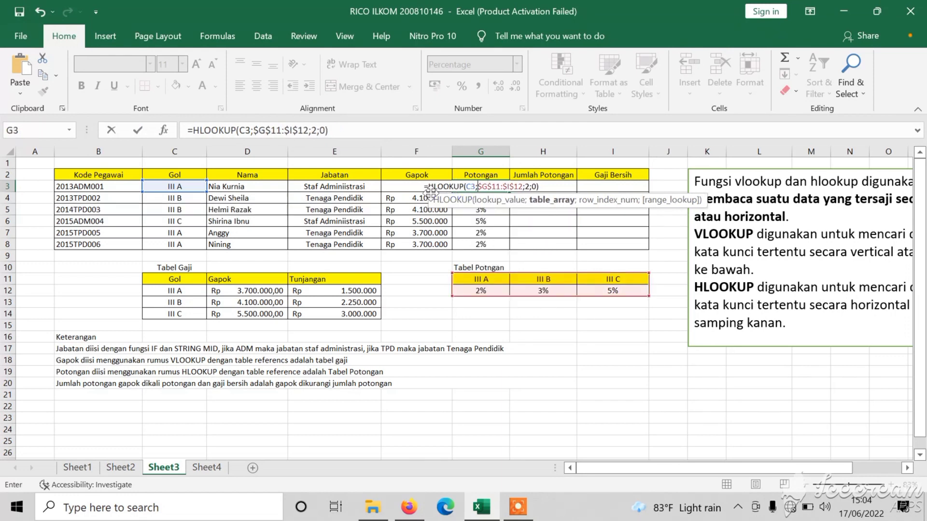
key(Return)
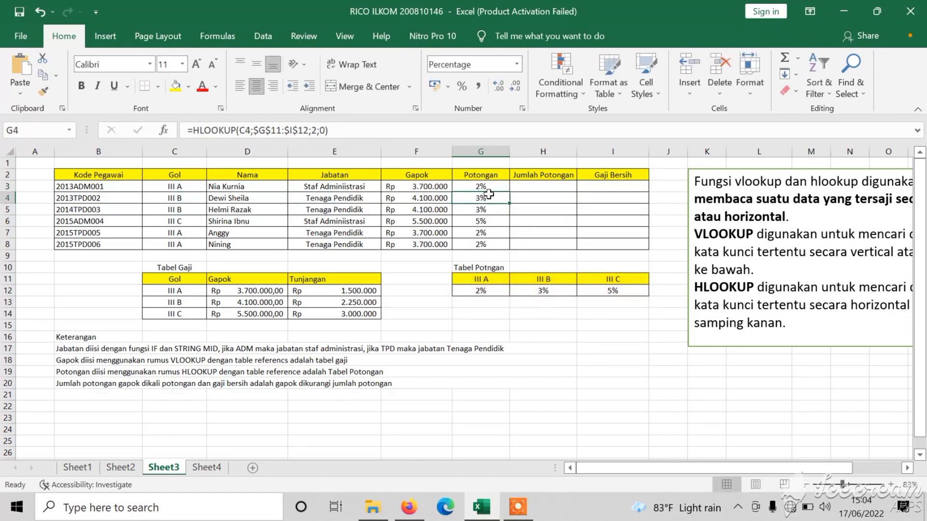
Step: Calculate Jumlah Potongan in H3 by multiplying Gapok by Potongan with the formula =F3*G3
click(530, 190)
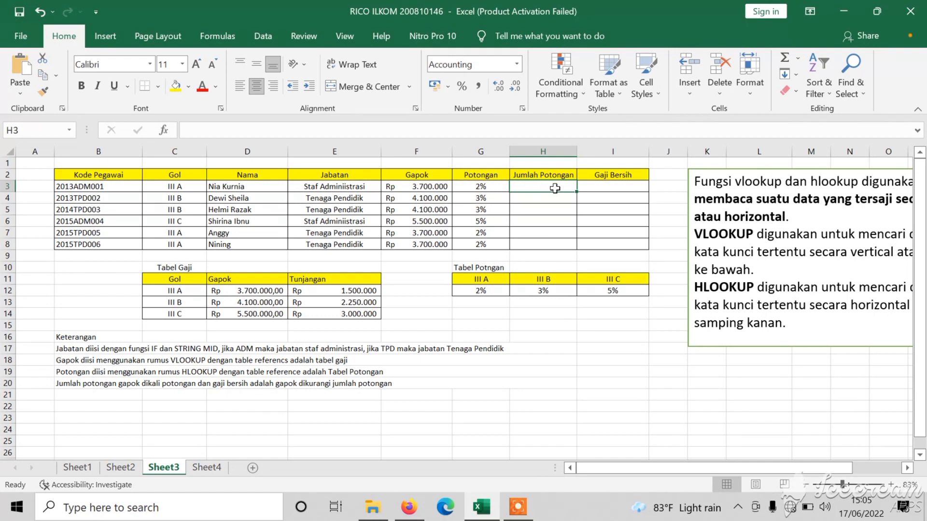
text(=)
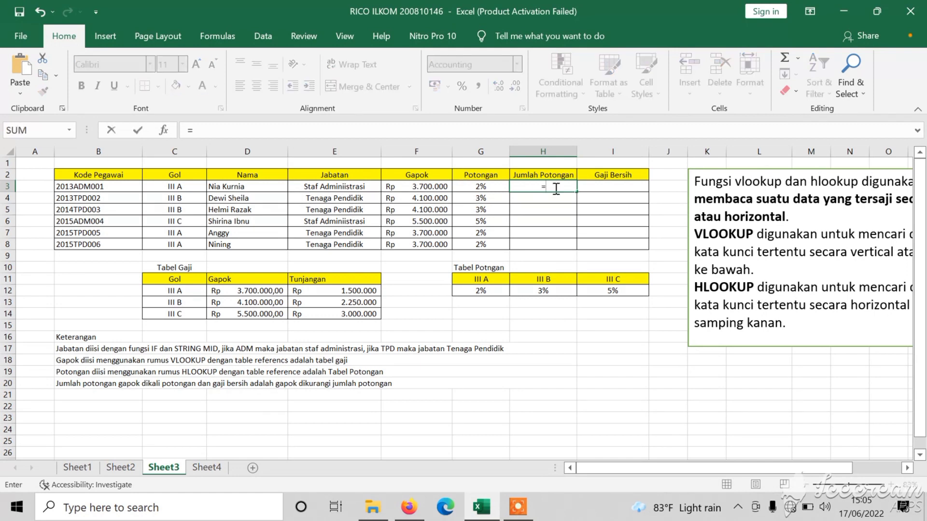
click(434, 188)
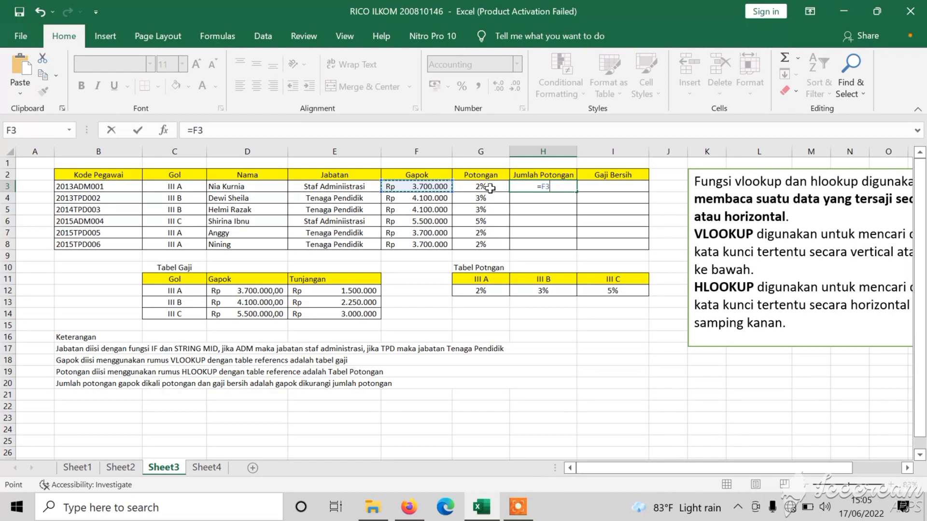
text(*)
click(480, 188)
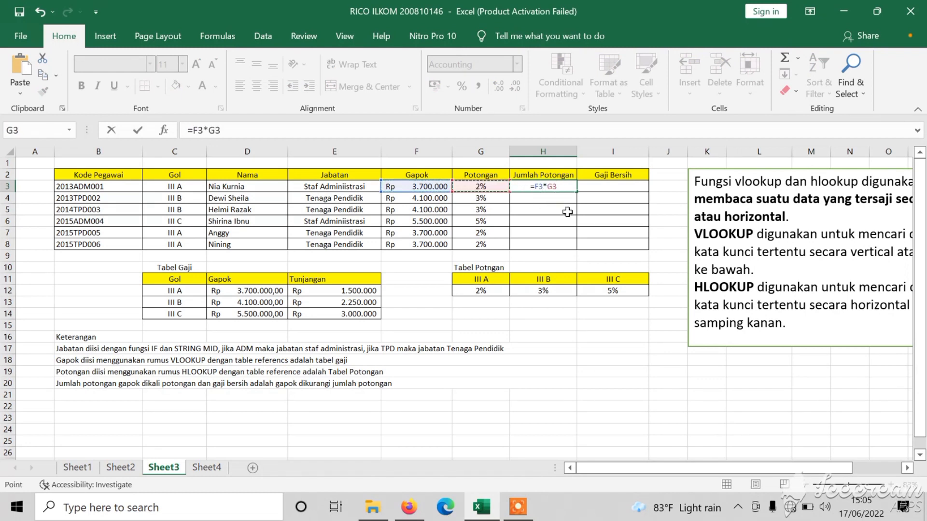
key(Return)
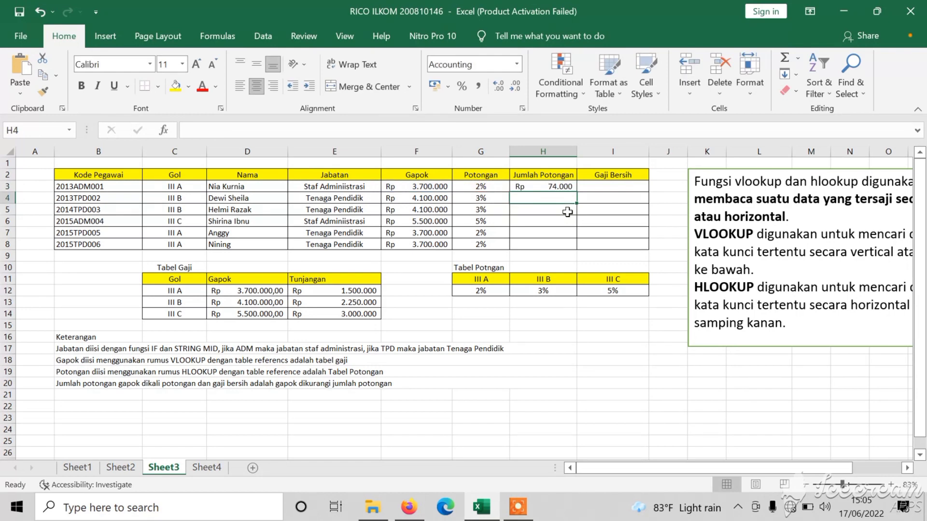
Step: Fill the Jumlah Potongan formula from H3 down to H8 for the remaining employees
click(558, 188)
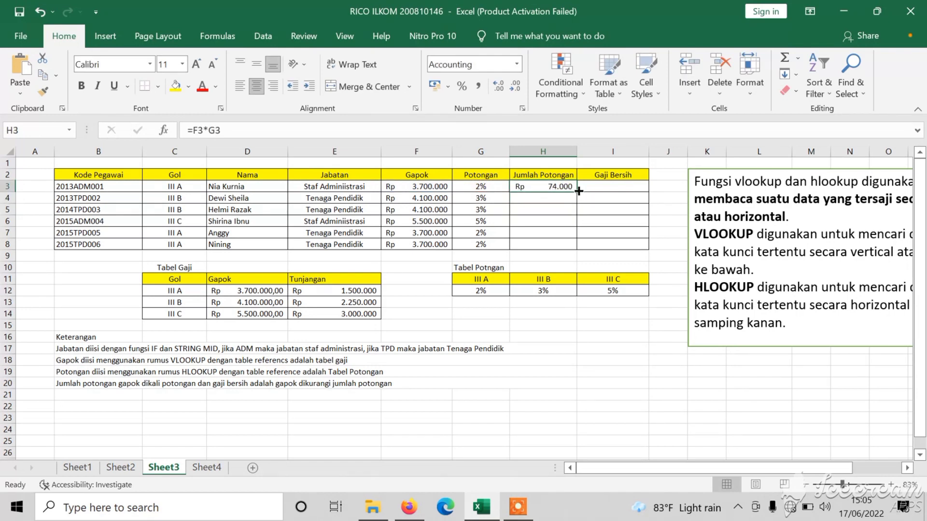
drag(578, 191, 556, 251)
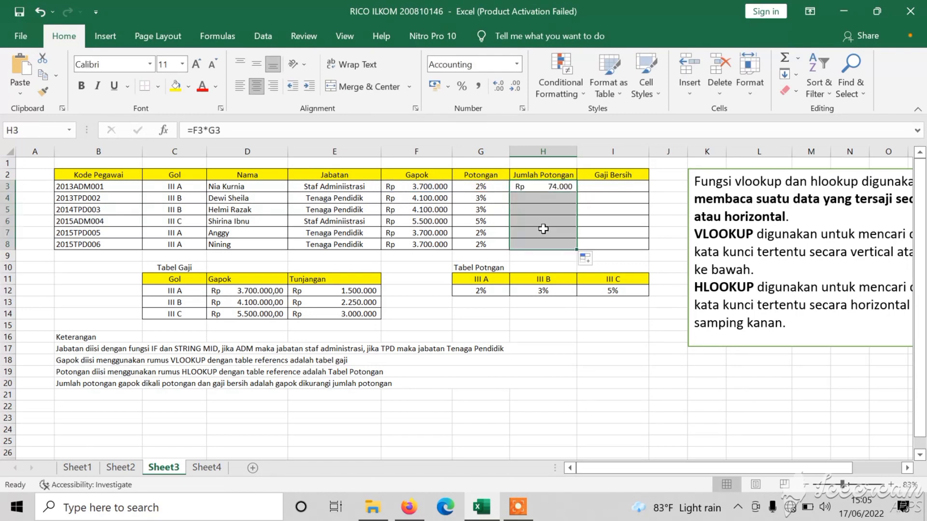
click(599, 201)
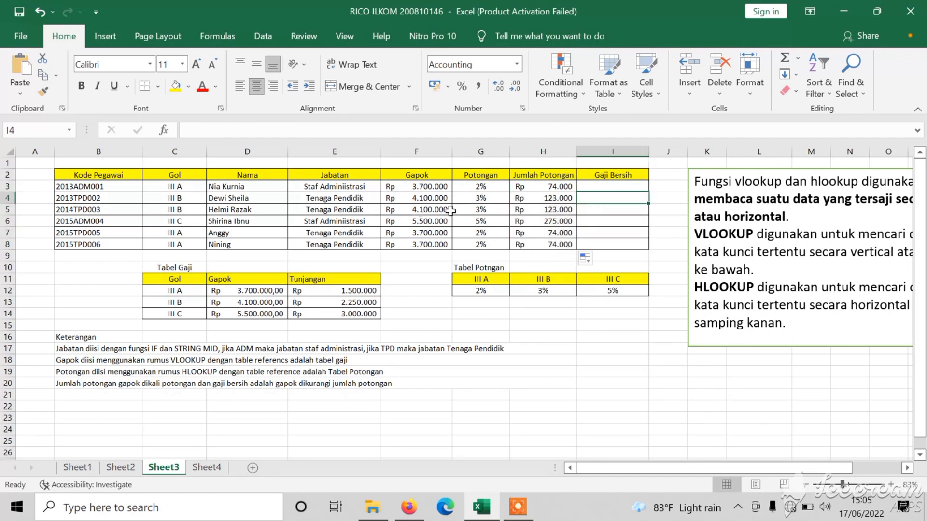
Step: Calculate Gaji Bersih in I3 by subtracting Jumlah Potongan from Gapok with the formula =F3-H3
click(628, 187)
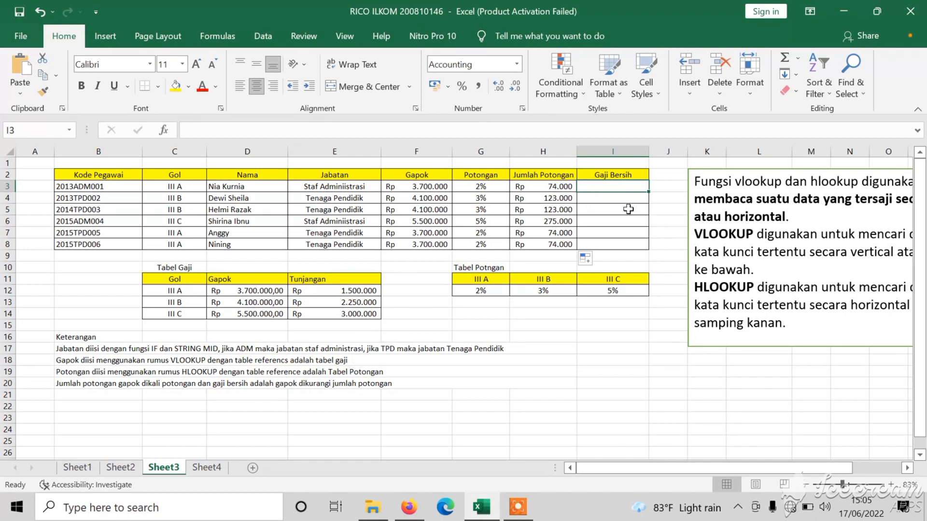
text(=)
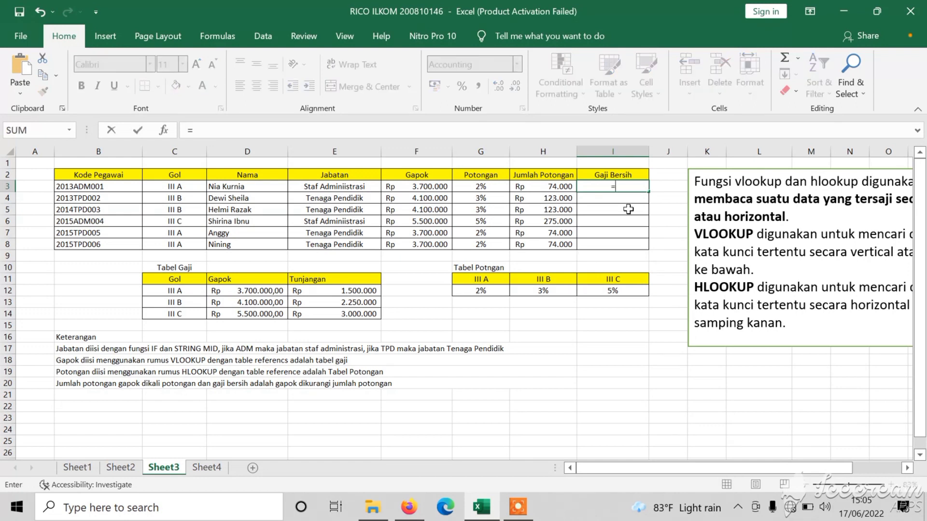
click(431, 188)
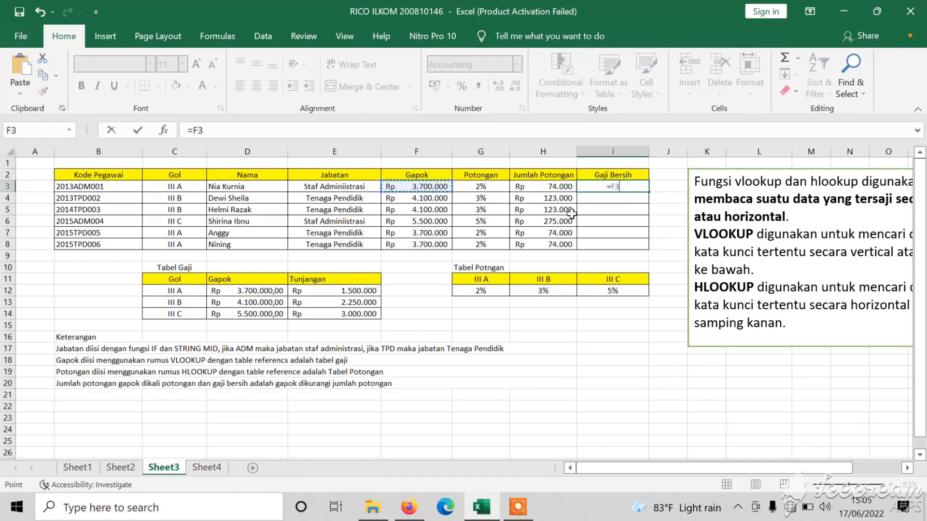
text(-)
click(551, 186)
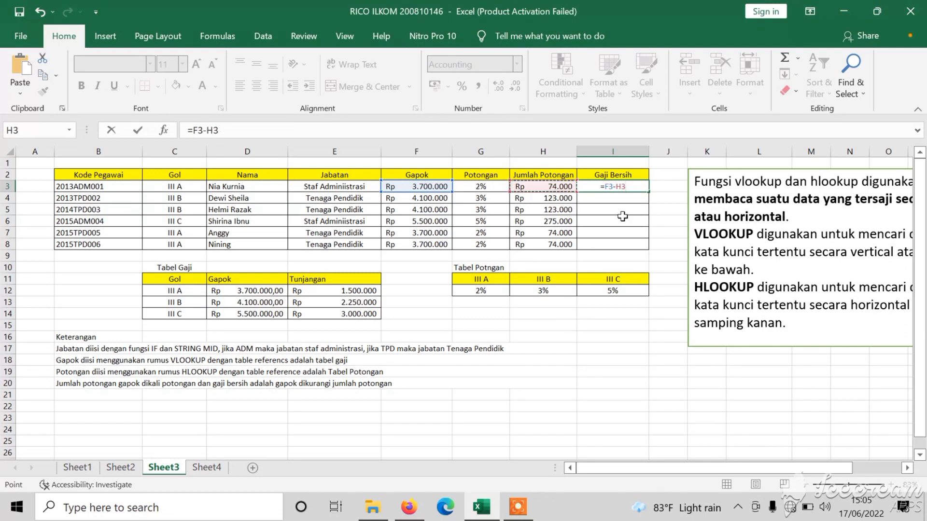
key(Return)
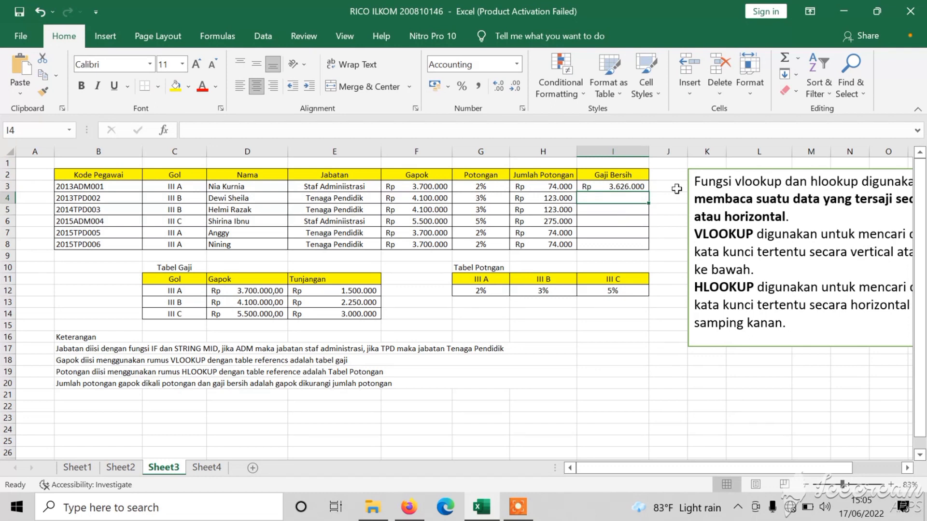
Step: Fill the Gaji Bersih formula from I3 down to I8 for the remaining employees
click(642, 188)
drag(648, 191, 645, 246)
click(594, 254)
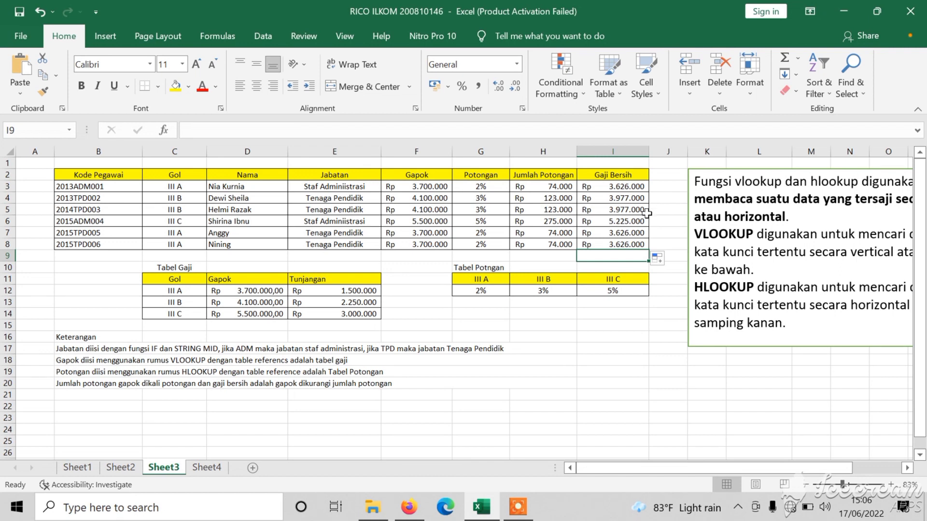
Step: Review the finished formulas for Gaji Bersih in I6, Jabatan in E3, Gapok in F3 and Potongan in G3 and G4
click(627, 222)
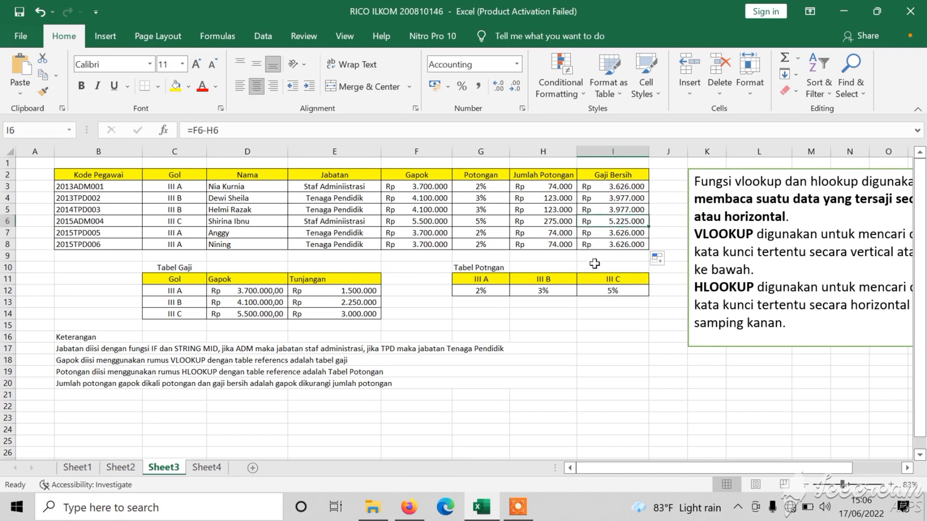
click(359, 187)
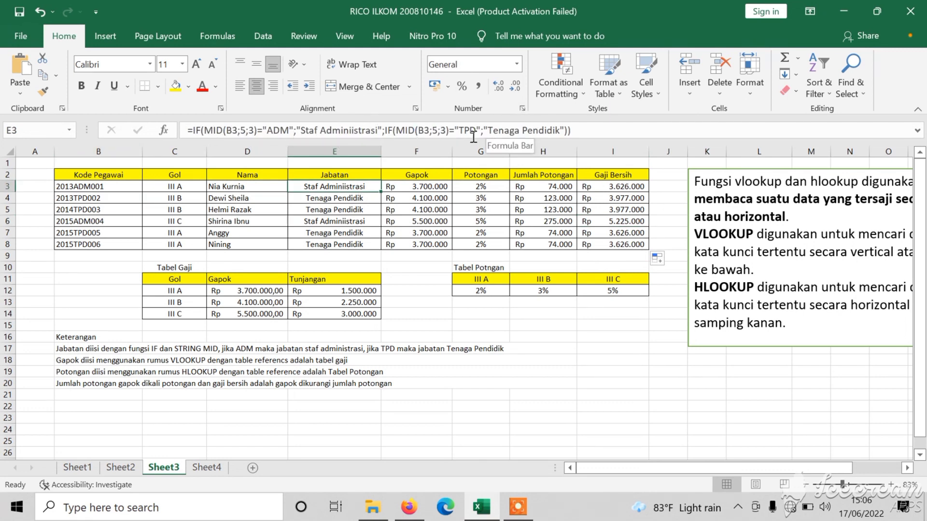
click(399, 185)
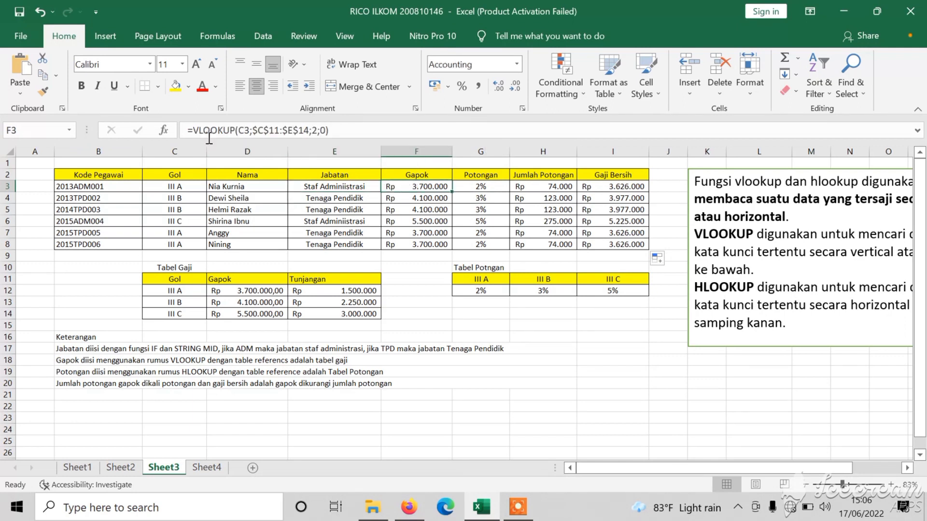
click(496, 187)
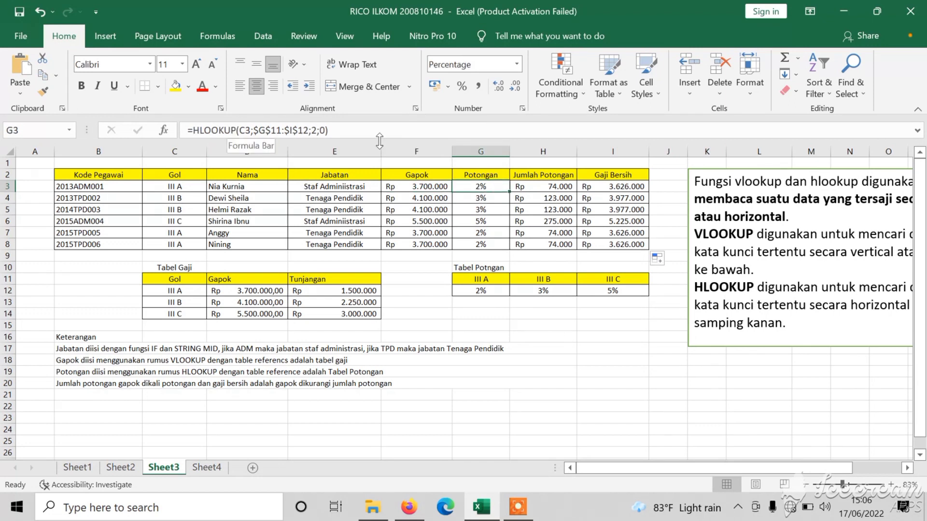
click(406, 253)
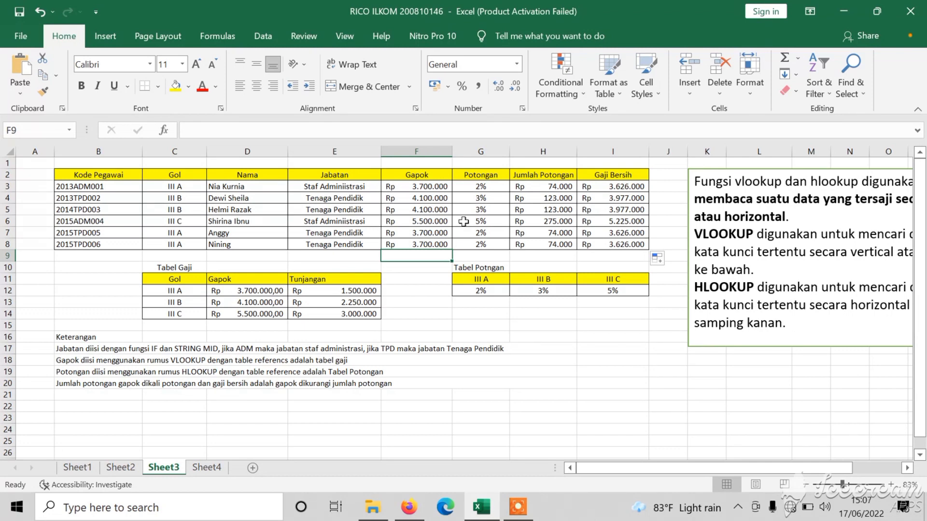
click(483, 196)
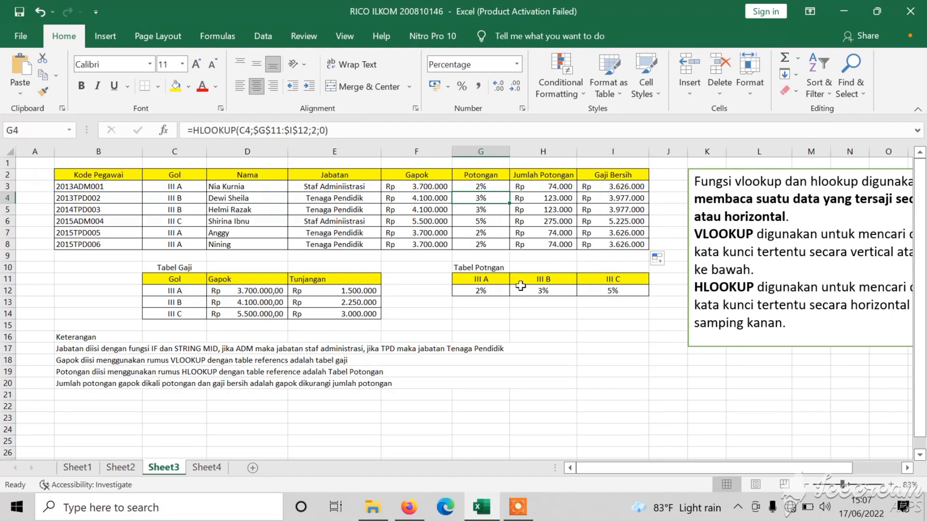
click(517, 510)
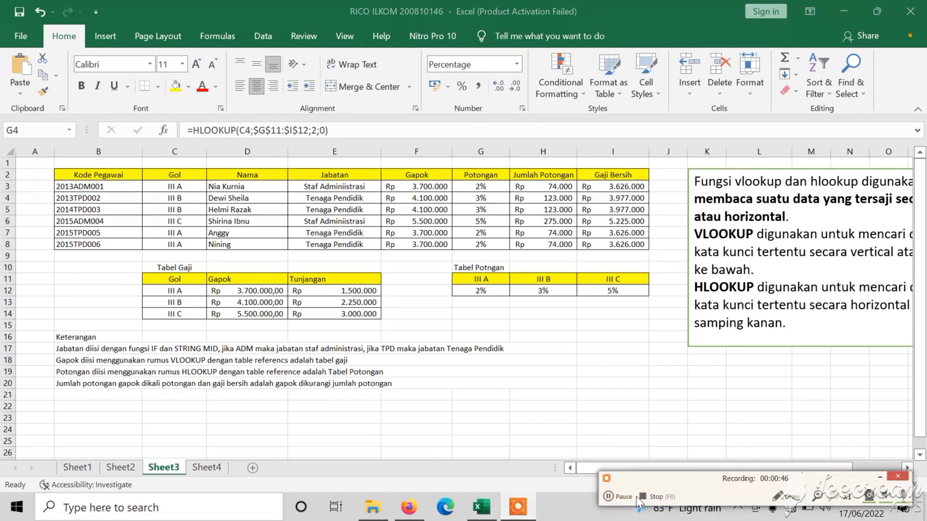